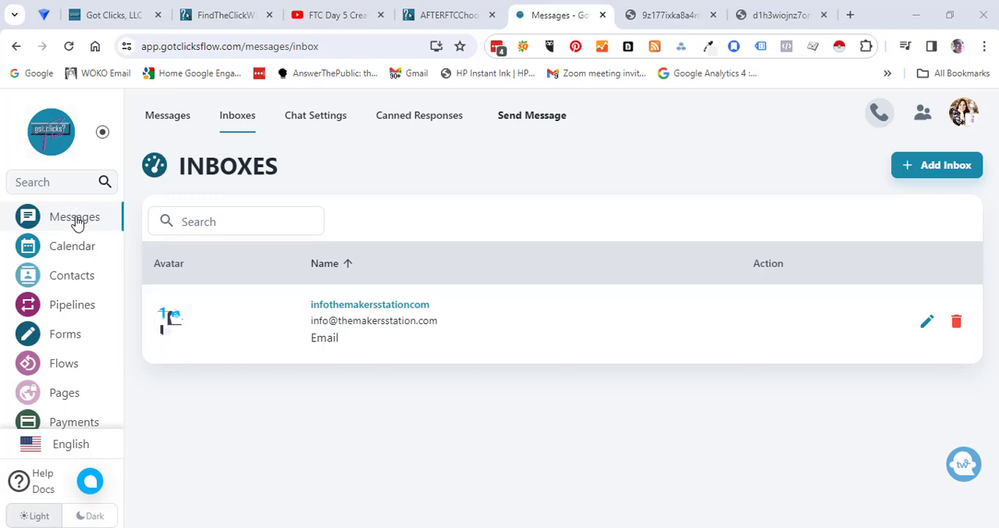
- Delete the existing WEDDING pipeline board from the pipelines list and confirm the deletion
{"action": "left_click", "coordinate": [66, 307]}
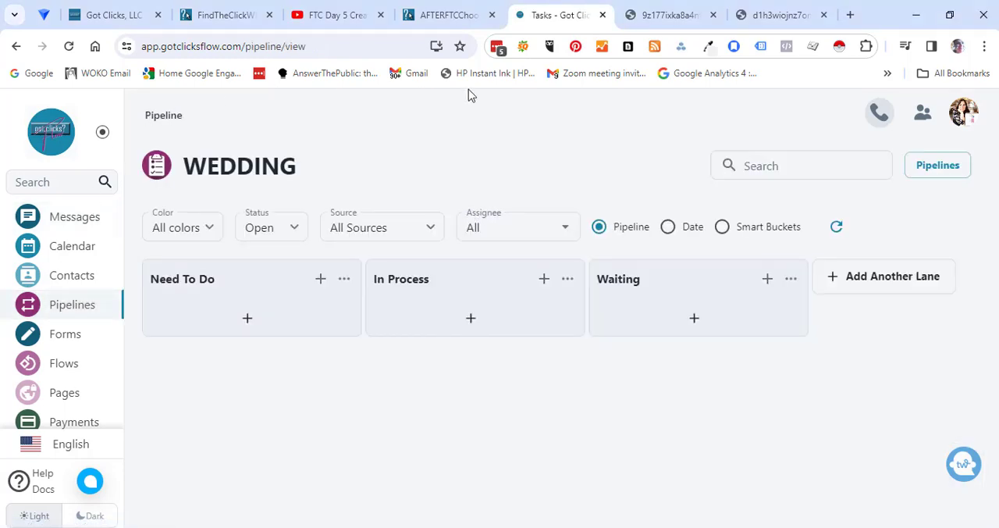
{"action": "left_click", "coordinate": [945, 166]}
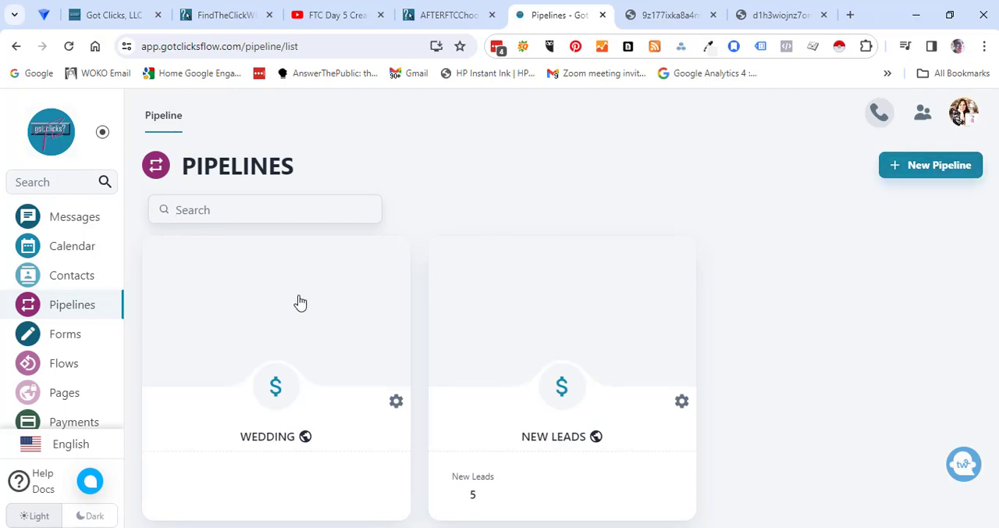
{"action": "left_click", "coordinate": [396, 403]}
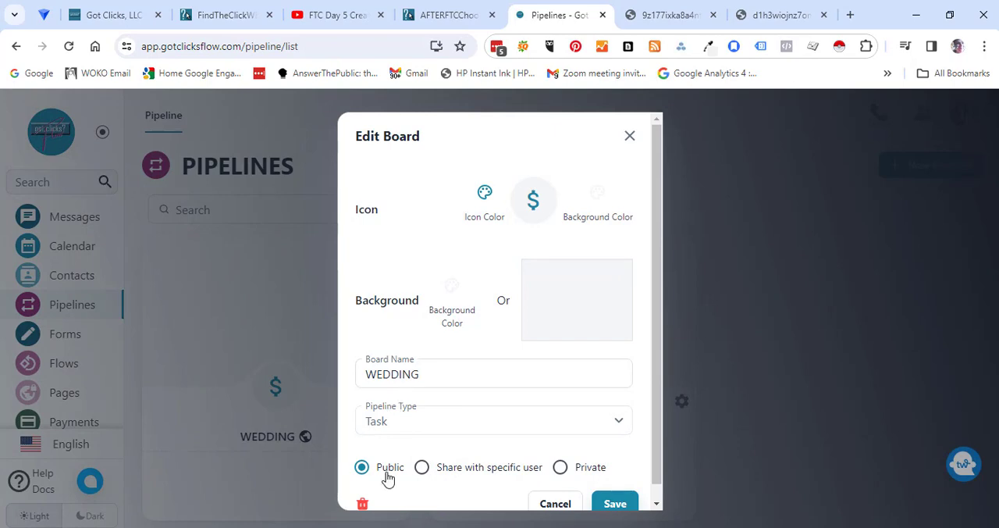
{"action": "left_click", "coordinate": [361, 504]}
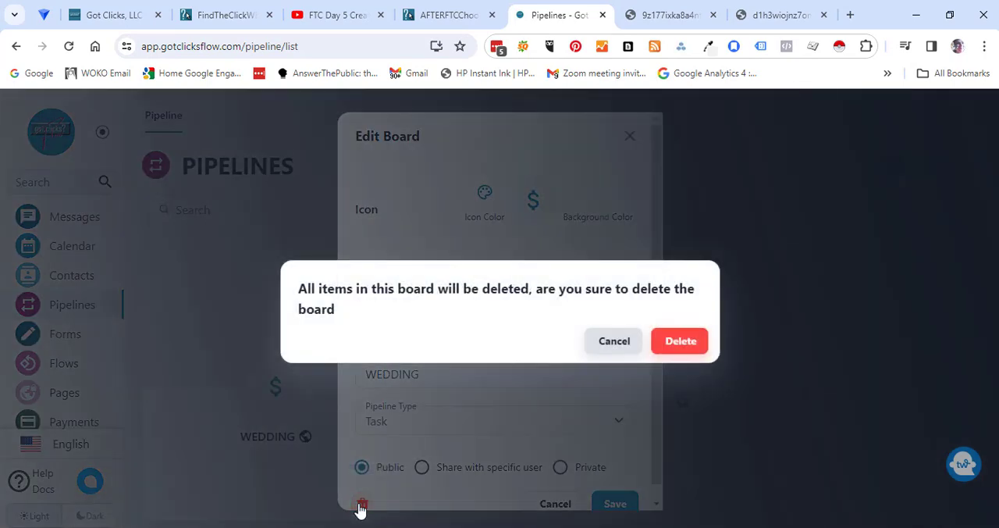
{"action": "left_click", "coordinate": [691, 352]}
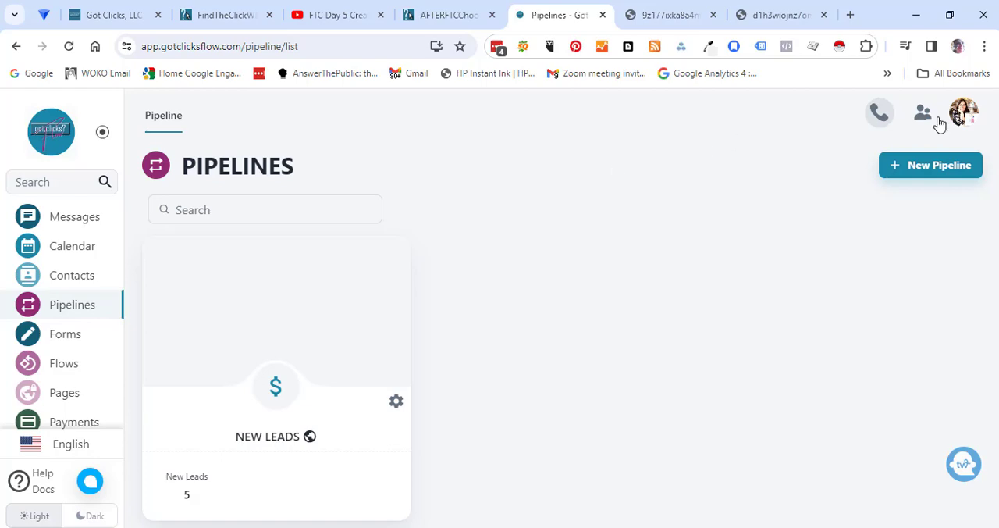
- Create a new pipeline board named WEDDINGS with the pipeline type Task
{"action": "left_click", "coordinate": [940, 167]}
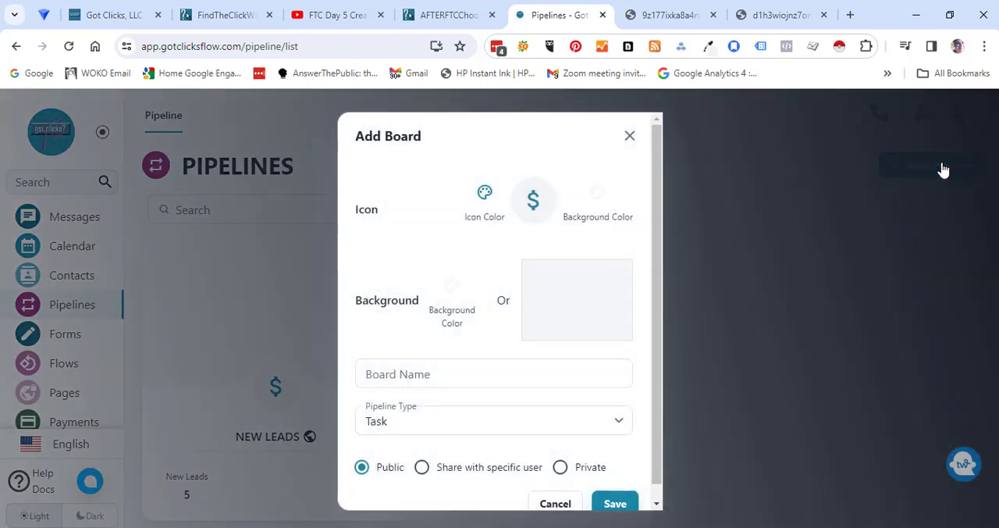
{"action": "left_click", "coordinate": [410, 373]}
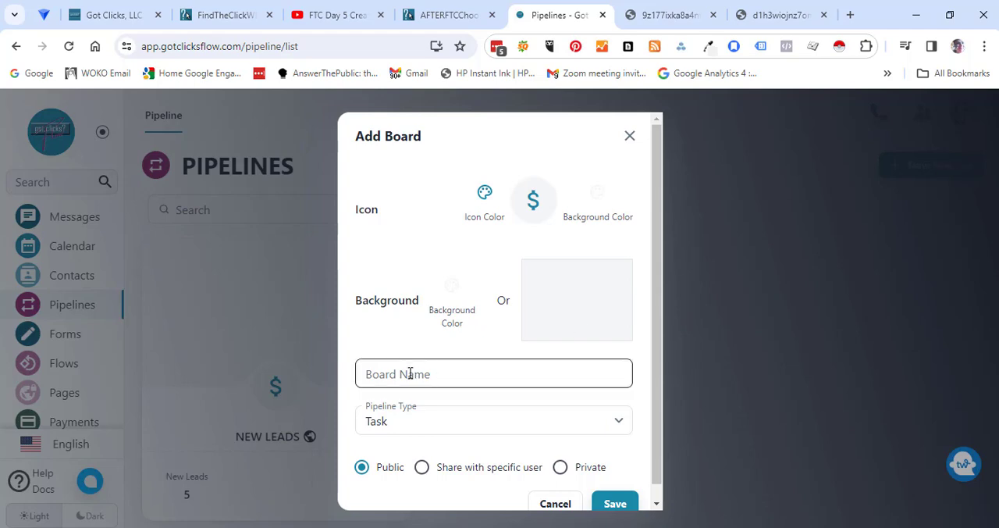
{"action": "type", "text": "WEDDINGS"}
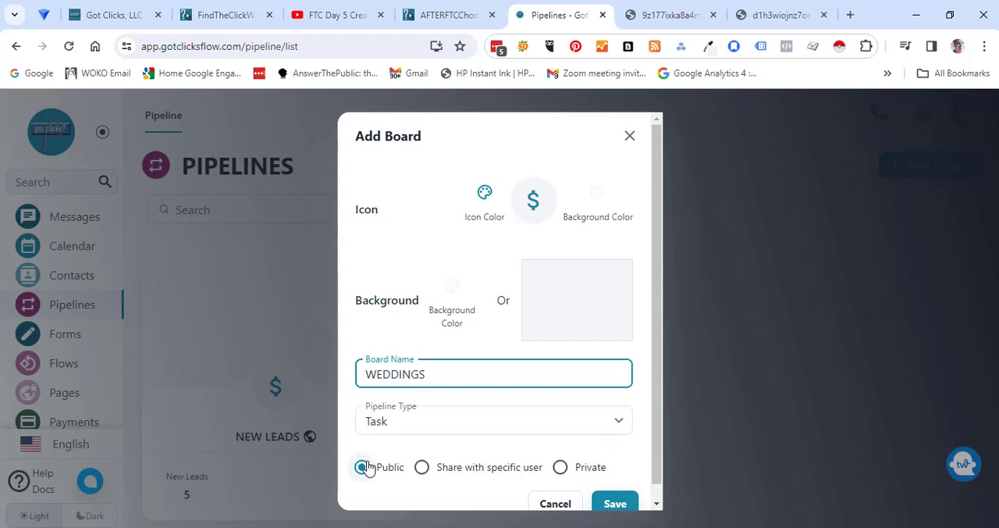
{"action": "left_click", "coordinate": [417, 422]}
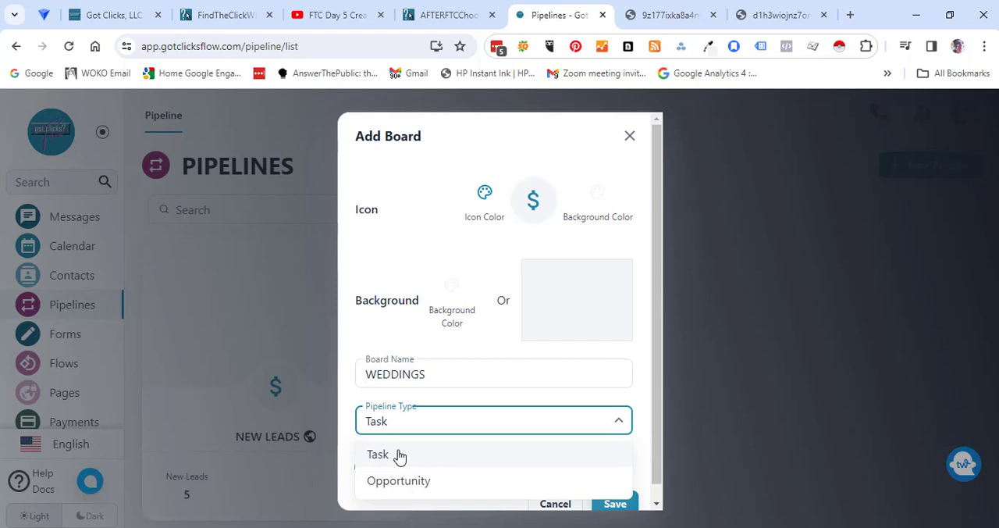
{"action": "left_click", "coordinate": [399, 455]}
{"action": "left_click", "coordinate": [615, 504]}
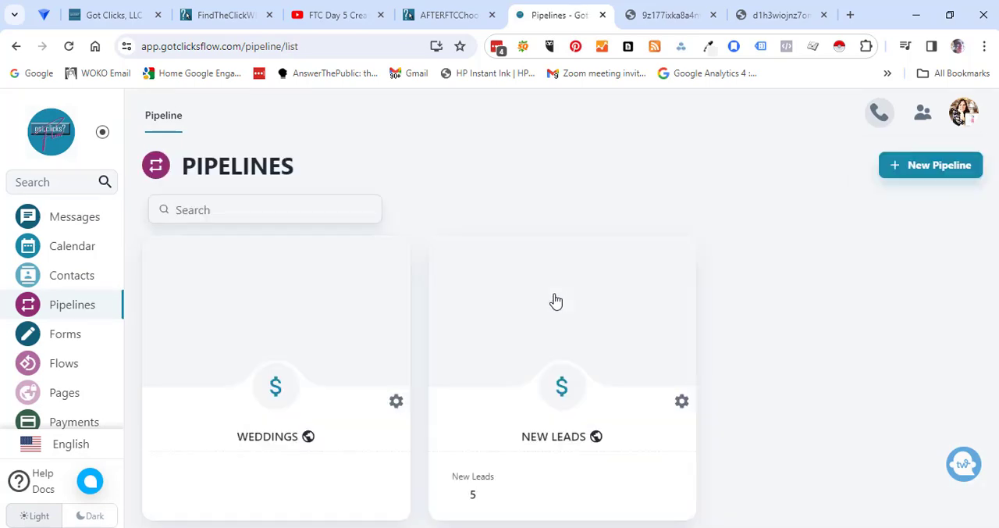
- Open the WEDDINGS pipeline and rename its Need To Do lane as "Book 1st Meeting"
{"action": "left_click", "coordinate": [275, 378]}
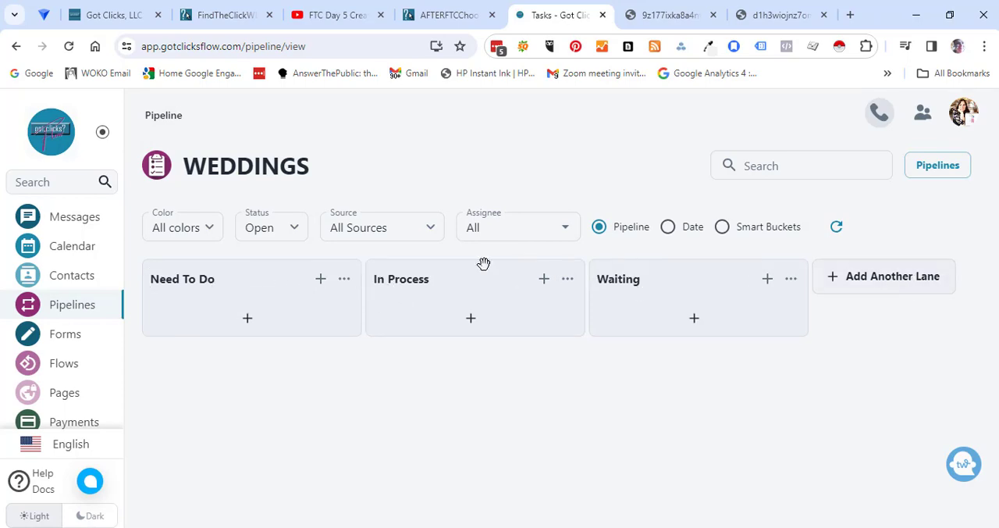
{"action": "left_click", "coordinate": [240, 279]}
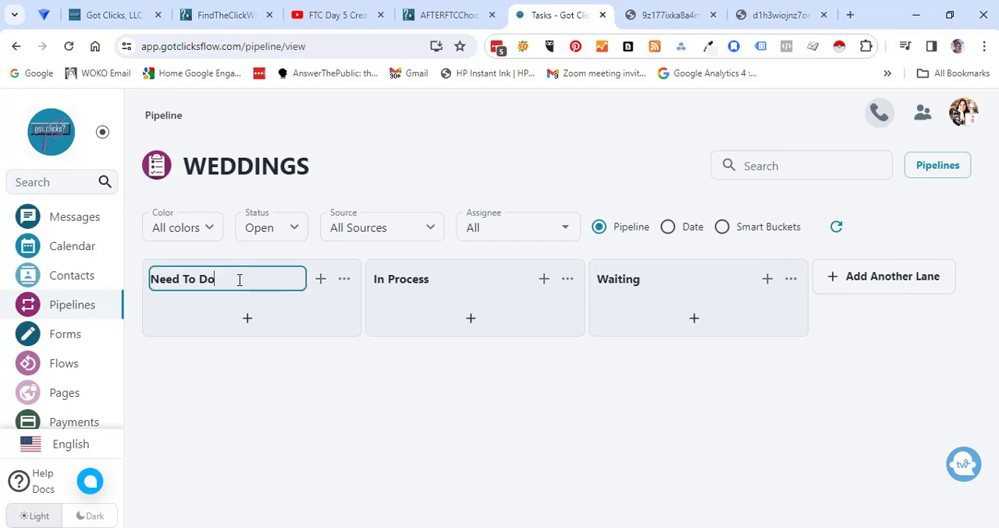
{"action": "key", "text": "BackSpace"}
{"action": "key", "text": "BackSpace"}
{"action": "key", "text": "BackSpace"}
{"action": "key", "text": "BackSpace"}
{"action": "key", "text": "BackSpace"}
{"action": "key", "text": "BackSpace"}
{"action": "key", "text": "BackSpace"}
{"action": "key", "text": "BackSpace"}
{"action": "key", "text": "BackSpace"}
{"action": "type", "text": "Book 1st Meeting"}
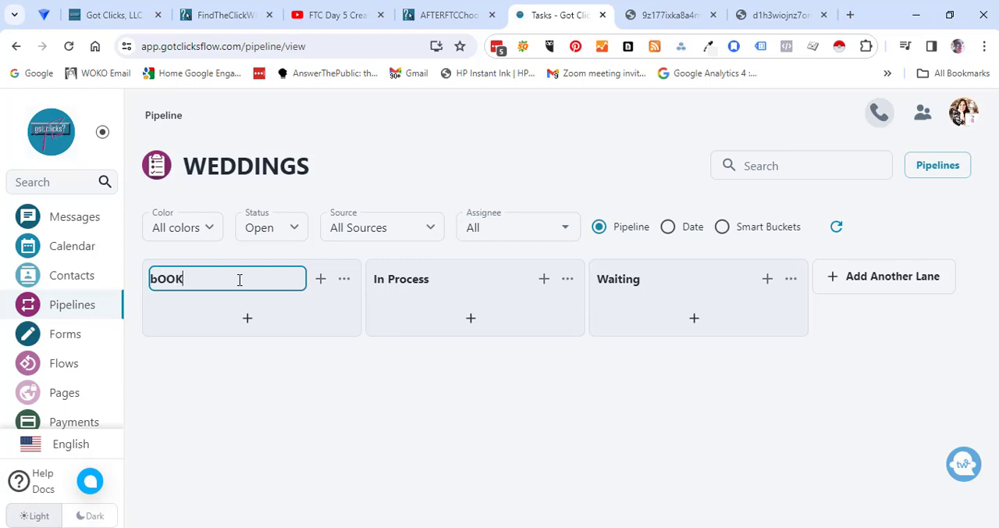
- Rename the In Process lane as "Design of Centerpiece"
{"action": "left_click", "coordinate": [397, 279]}
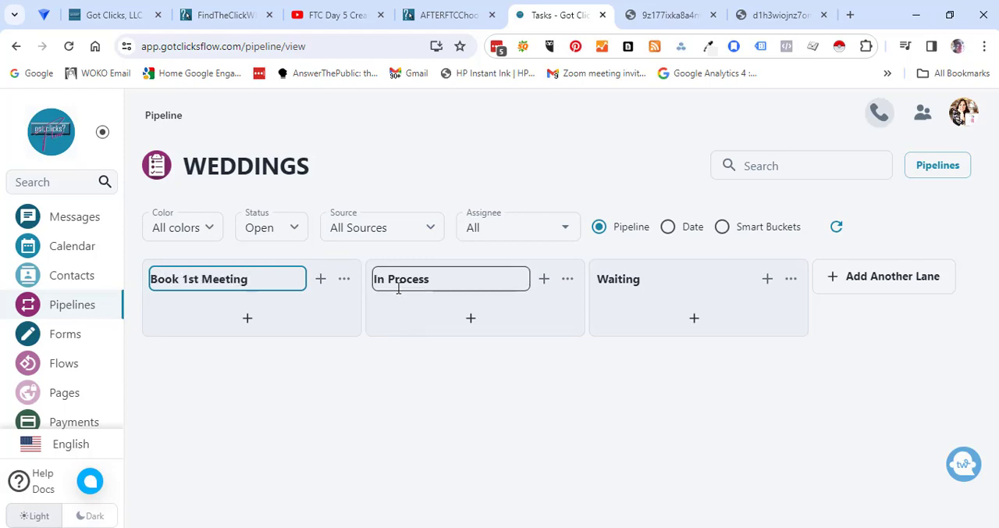
{"action": "key", "text": "ctrl+a"}
{"action": "type", "text": "Design of Centerpiece"}
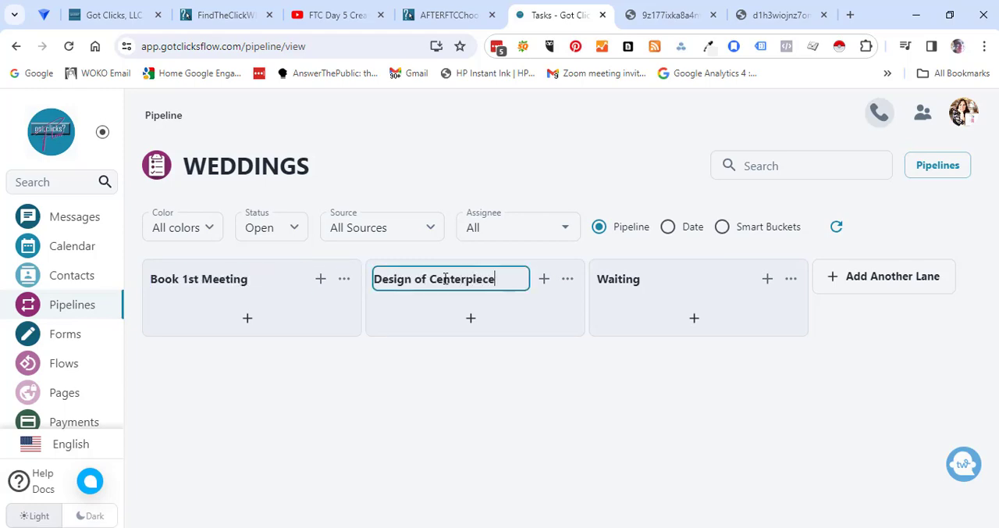
- Rename the Waiting lane as "Invoice Retainer"
{"action": "left_click", "coordinate": [615, 275]}
{"action": "key", "text": "ctrl+a"}
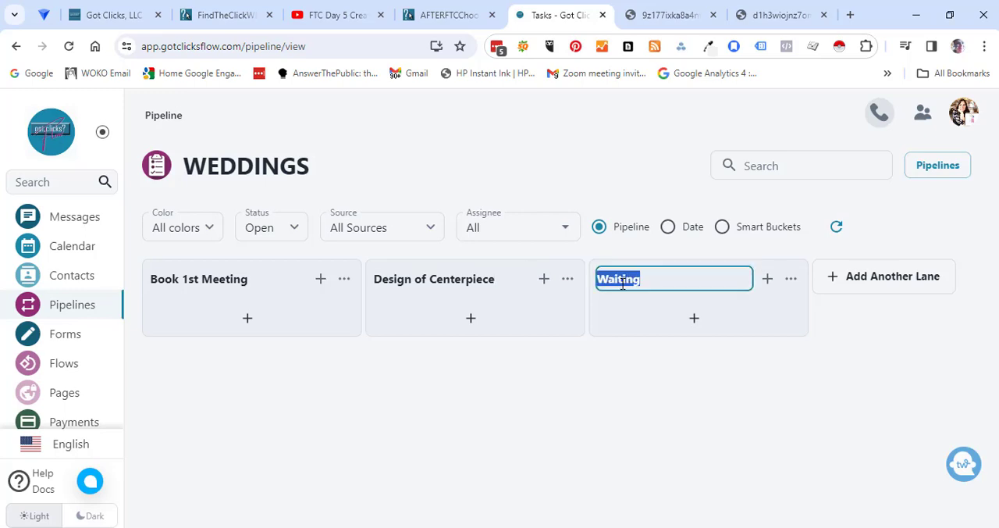
{"action": "type", "text": "Invoice 1st"}
{"action": "key", "text": "BackSpace"}
{"action": "key", "text": "BackSpace"}
{"action": "key", "text": "BackSpace"}
{"action": "type", "text": "Retainer"}
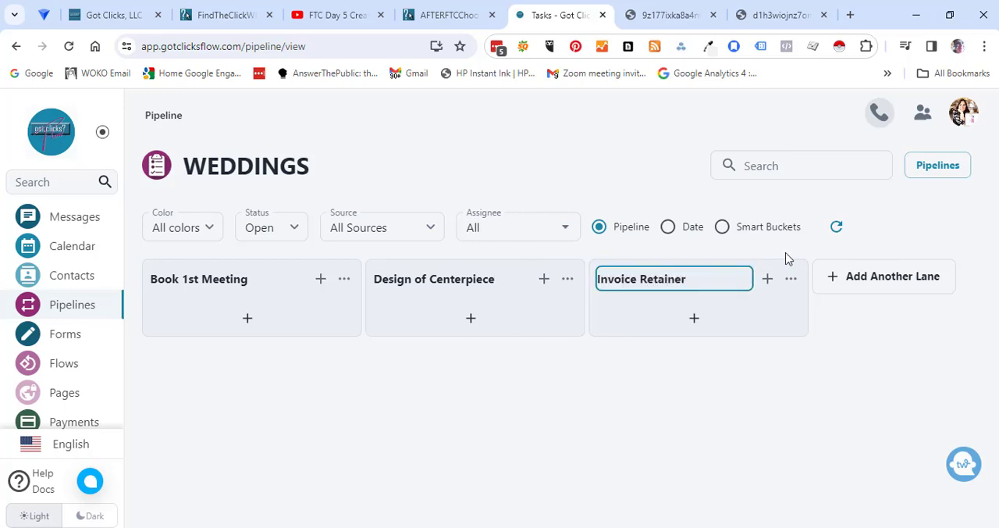
- Add a lane titled "Last Invoice" to the WEDDINGS pipeline
{"action": "left_click", "coordinate": [856, 286]}
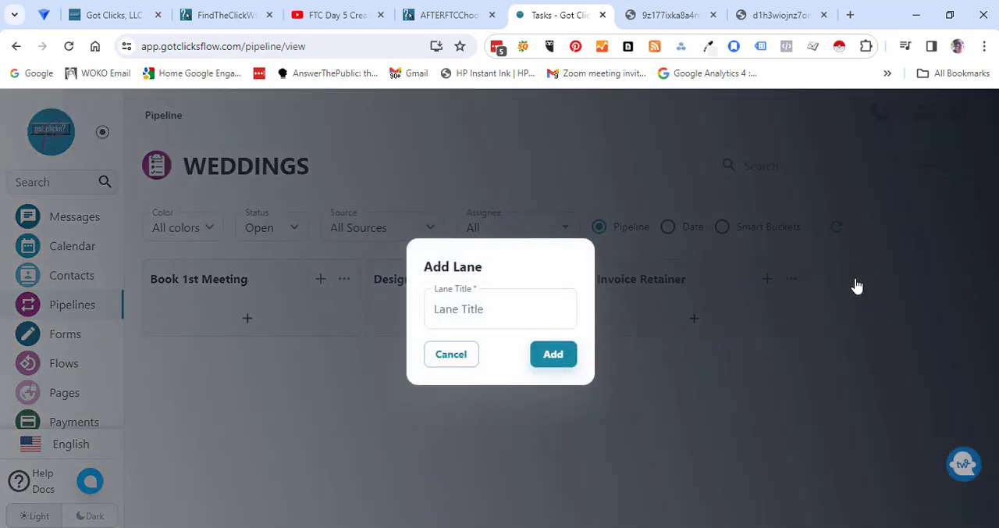
{"action": "left_click", "coordinate": [494, 316]}
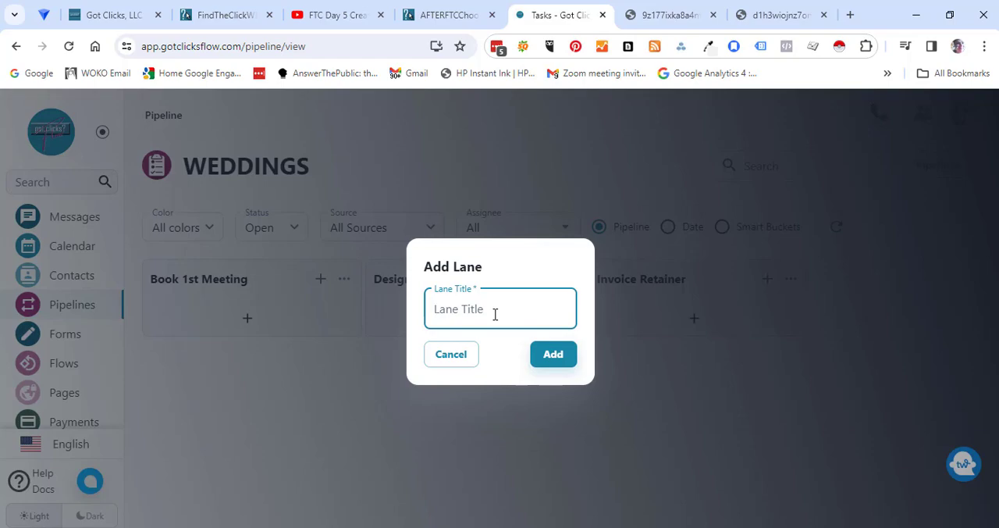
{"action": "type", "text": "Last Invoice"}
{"action": "left_click", "coordinate": [552, 360]}
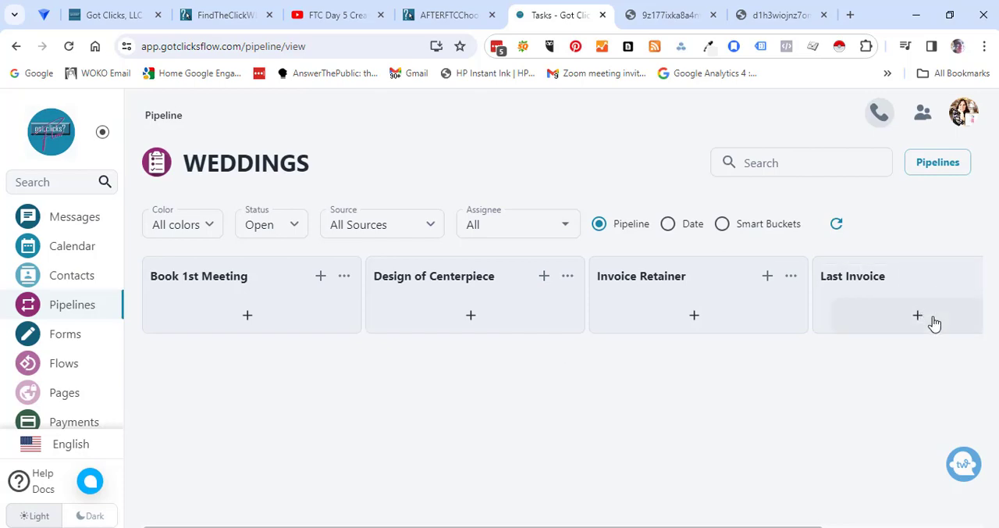
- Add a lane titled "Request Review" after the Last Invoice lane
{"action": "left_click_drag", "start_coordinate": [724, 526], "coordinate": [883, 525]}
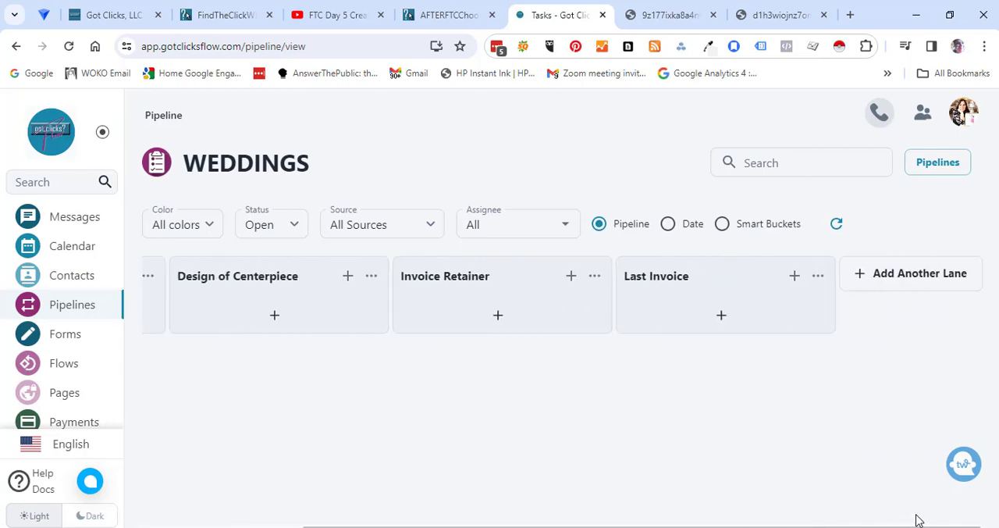
{"action": "left_click", "coordinate": [865, 279]}
{"action": "left_click", "coordinate": [460, 313]}
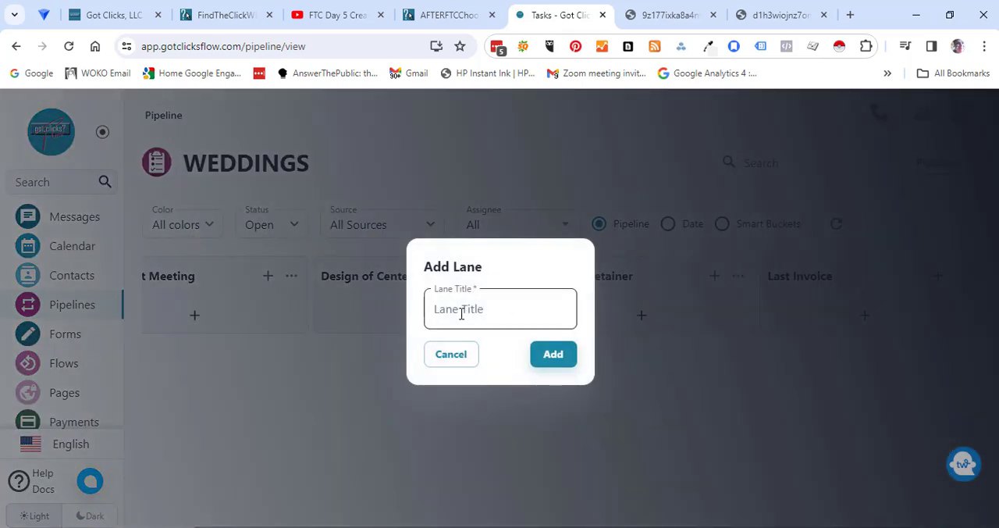
{"action": "type", "text": "Request Review"}
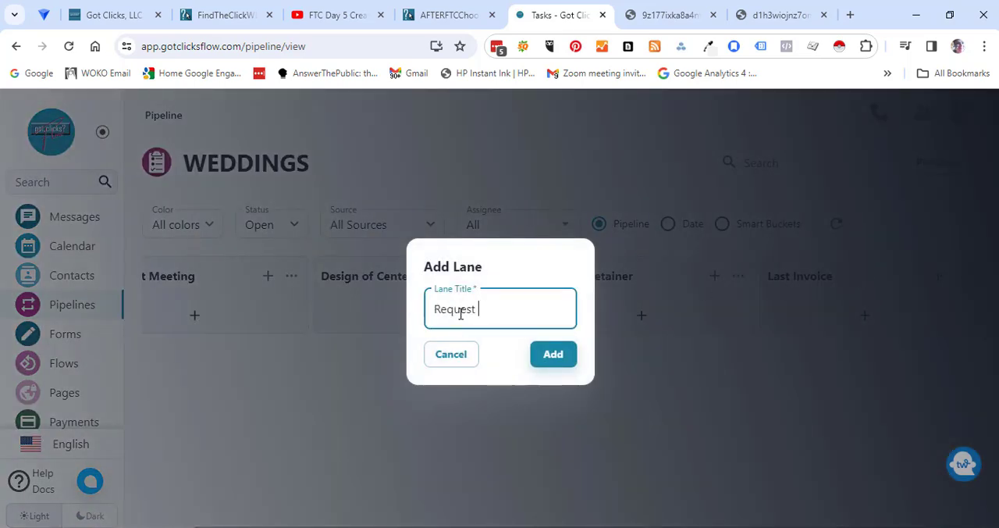
{"action": "left_click", "coordinate": [554, 356]}
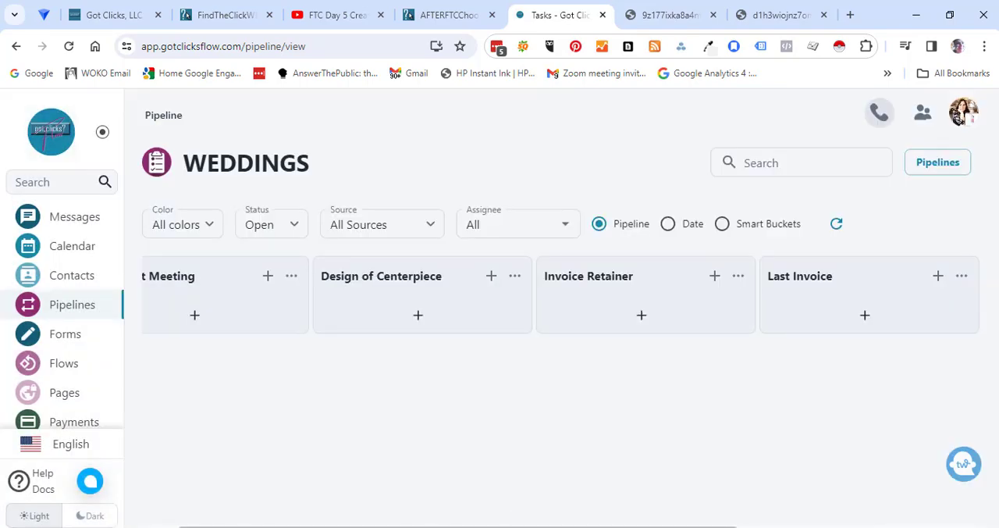
- Add a task card with the client's first name to the Book 1st Meeting lane and save it
{"action": "left_click_drag", "start_coordinate": [509, 527], "coordinate": [329, 519]}
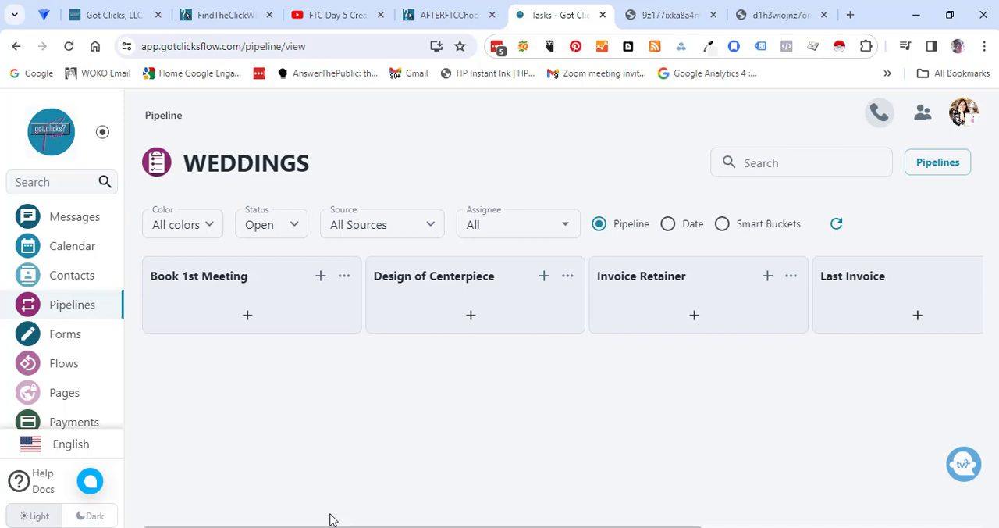
{"action": "left_click", "coordinate": [251, 313]}
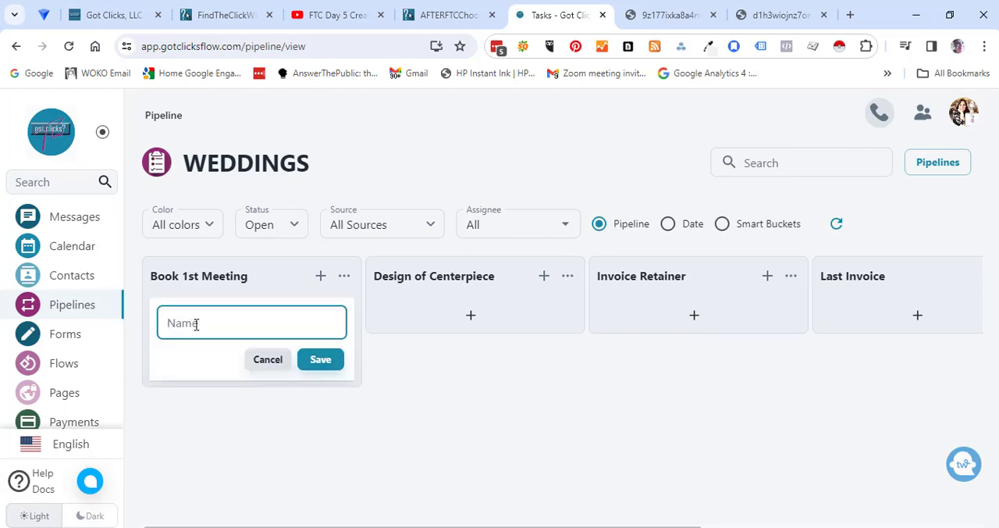
{"action": "type", "text": "Gerti"}
{"action": "key", "text": "BackSpace"}
{"action": "type", "text": "tie"}
{"action": "left_click", "coordinate": [334, 361]}
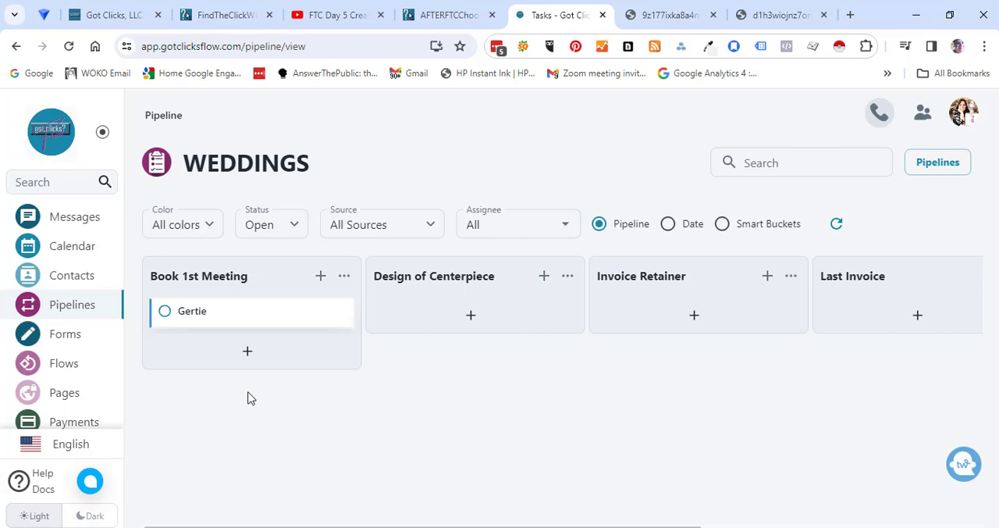
- Open The Makers Station Opt-in Flow from the flows list and examine its tag and email branches
{"action": "left_click", "coordinate": [64, 365]}
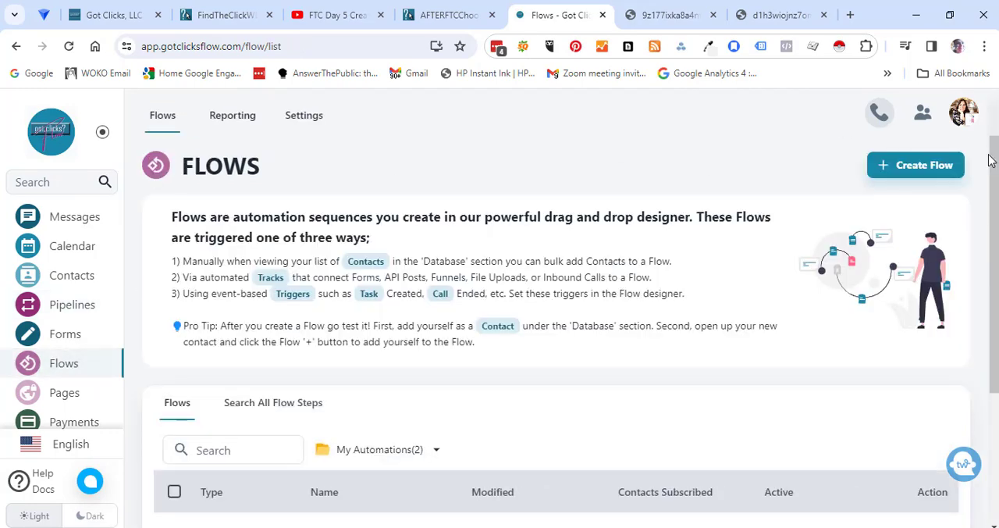
{"action": "left_click_drag", "start_coordinate": [993, 171], "coordinate": [994, 174]}
{"action": "left_click", "coordinate": [424, 351]}
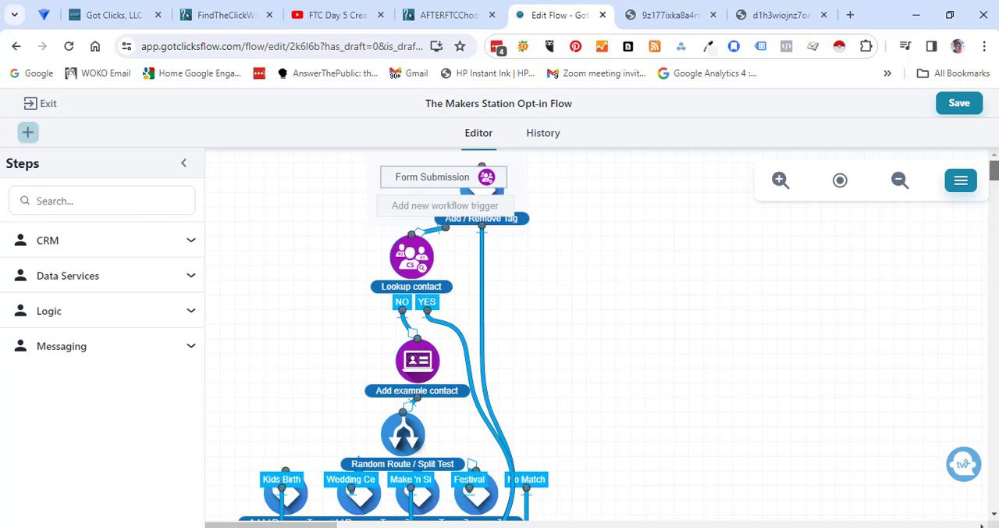
{"action": "left_click_drag", "start_coordinate": [995, 184], "coordinate": [996, 198]}
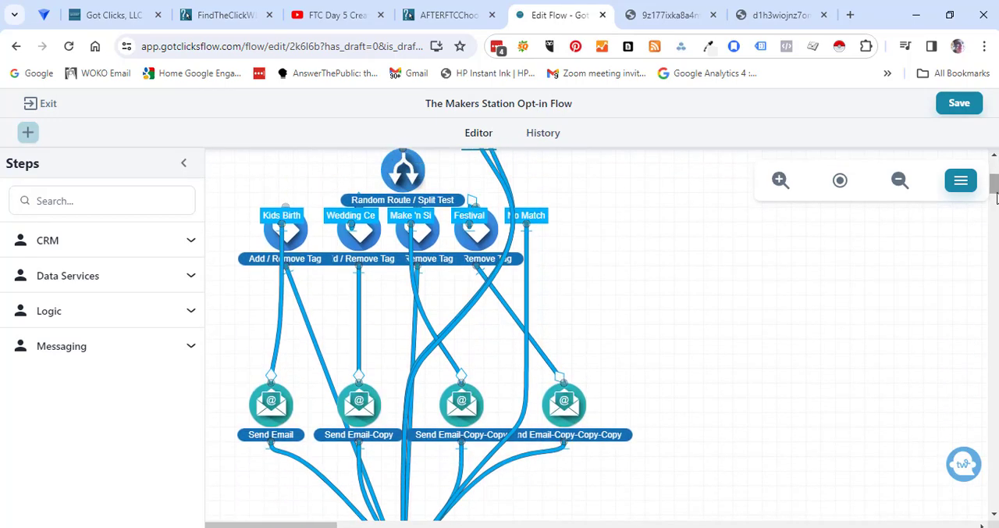
- Open themakersstation.com in a new browser tab and review the event types offered in its party booking form
{"action": "left_click", "coordinate": [850, 15]}
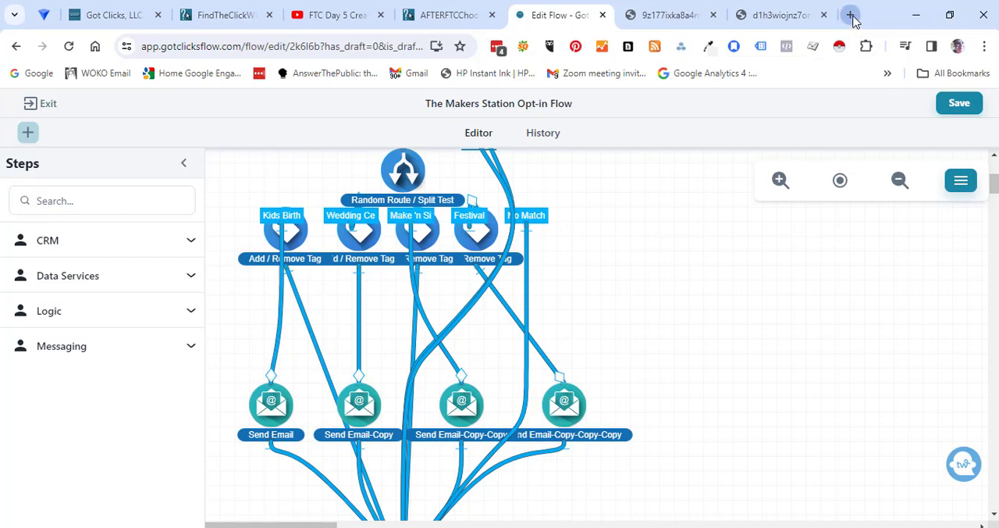
{"action": "type", "text": "themakersstati"}
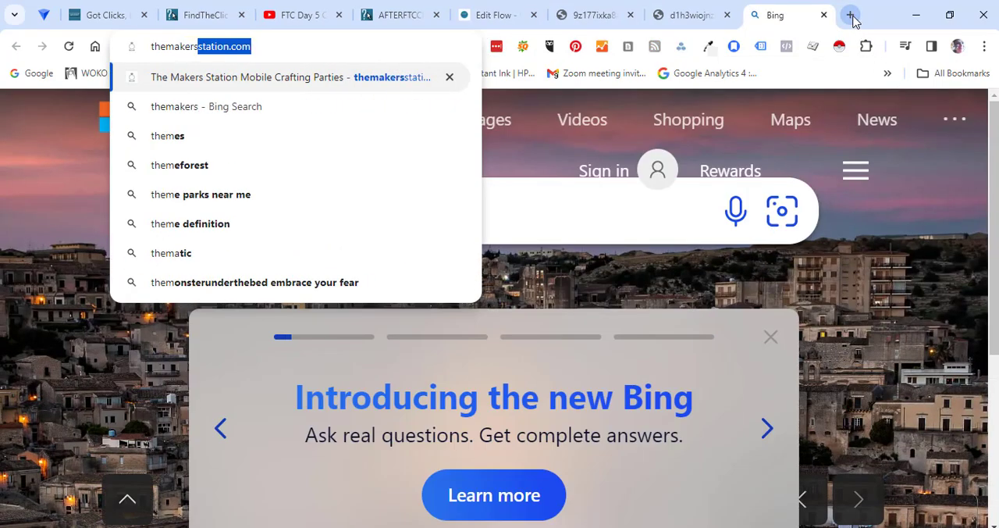
{"action": "type", "text": "on.c"}
{"action": "key", "text": "Return"}
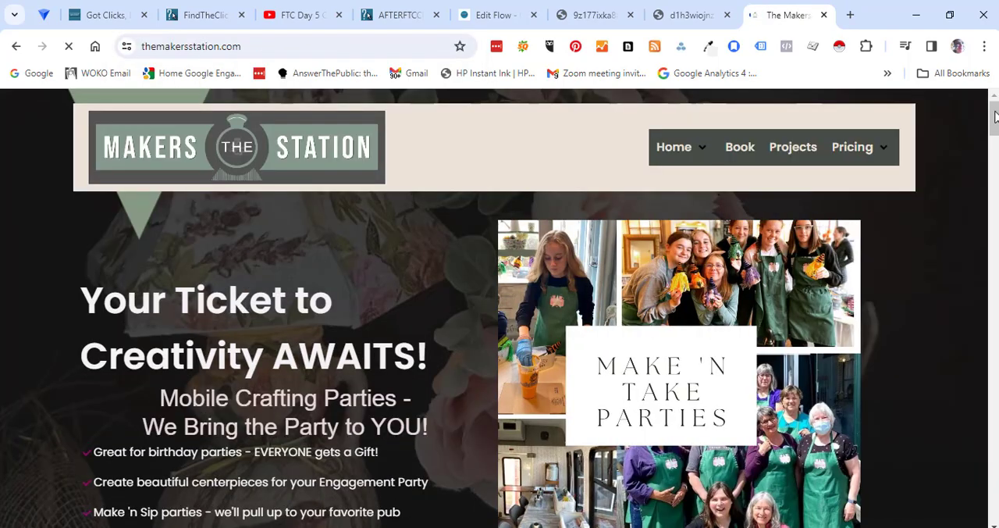
{"action": "left_click_drag", "start_coordinate": [993, 112], "coordinate": [994, 125]}
{"action": "left_click", "coordinate": [701, 424]}
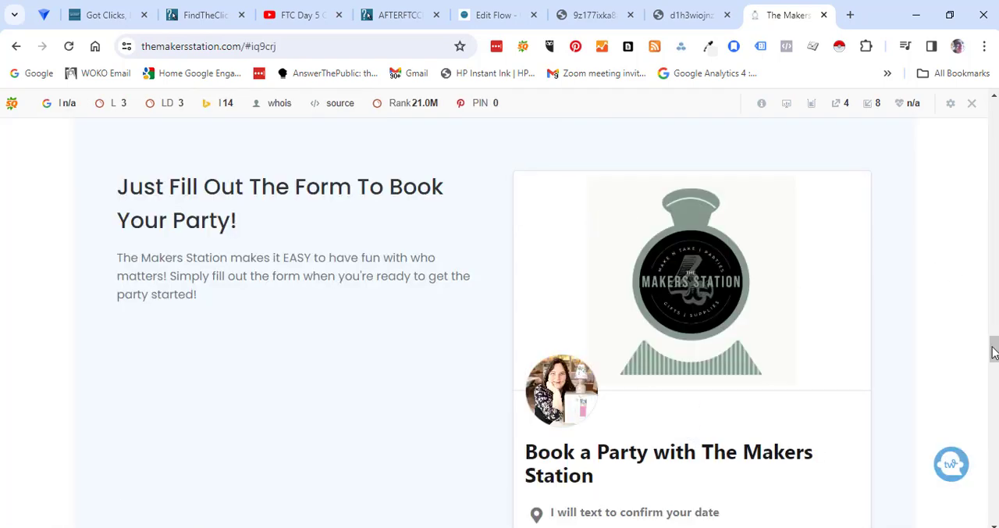
{"action": "left_click_drag", "start_coordinate": [994, 351], "coordinate": [991, 380]}
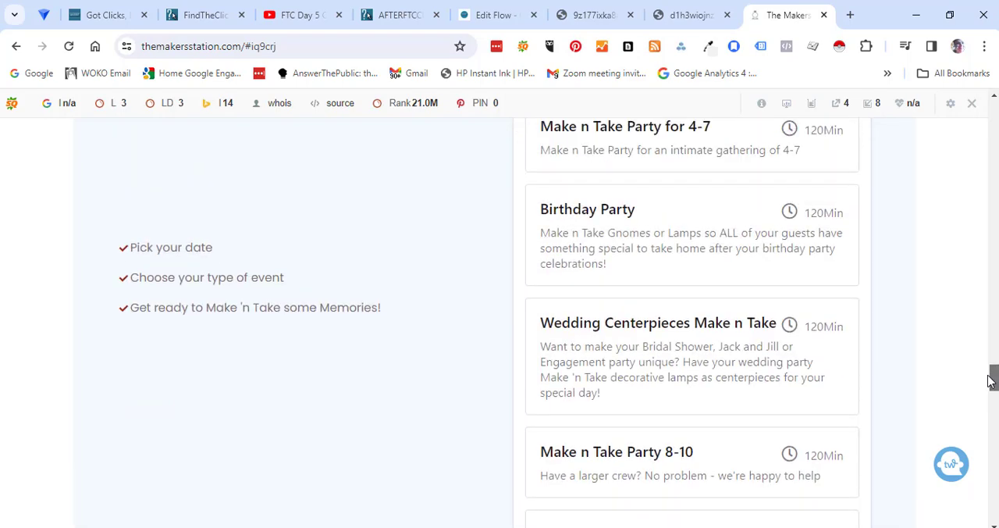
- Walk through booking a Wedding Centerpieces Make n Take party for March 16 at 04:00 PM, choosing Wedding Centerpiece Party in the details form
{"action": "left_click", "coordinate": [726, 333]}
{"action": "left_click", "coordinate": [830, 367]}
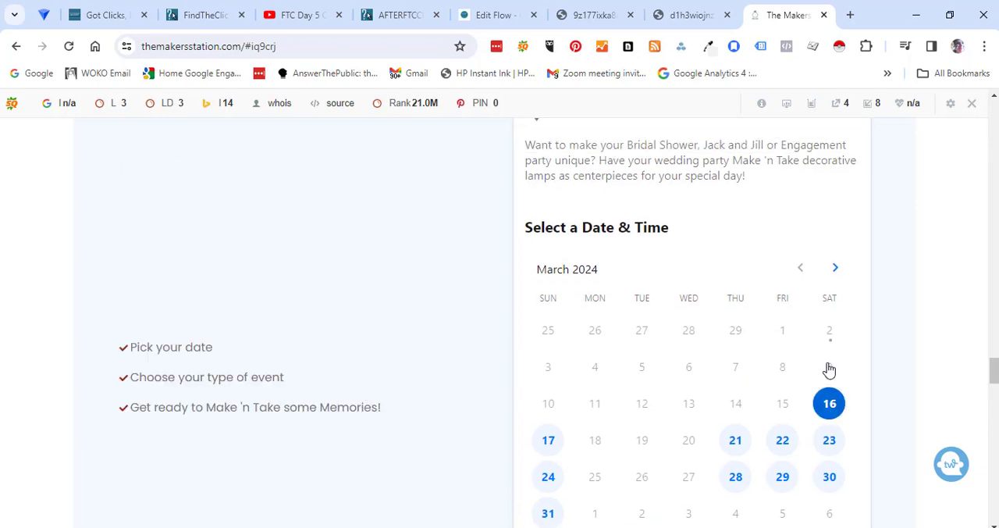
{"action": "scroll", "coordinate": [992, 370], "scroll_direction": "down", "scroll_amount": 5}
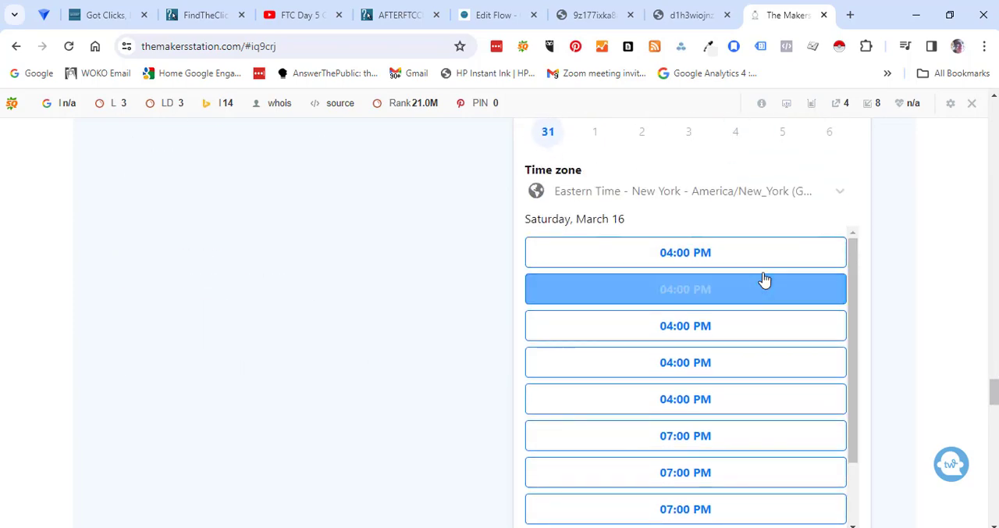
{"action": "left_click", "coordinate": [716, 261]}
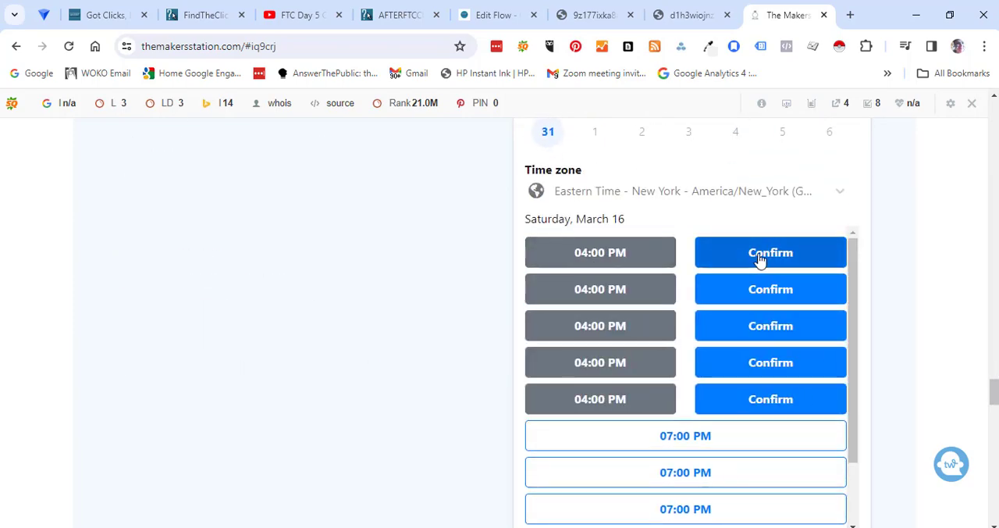
{"action": "left_click", "coordinate": [760, 256]}
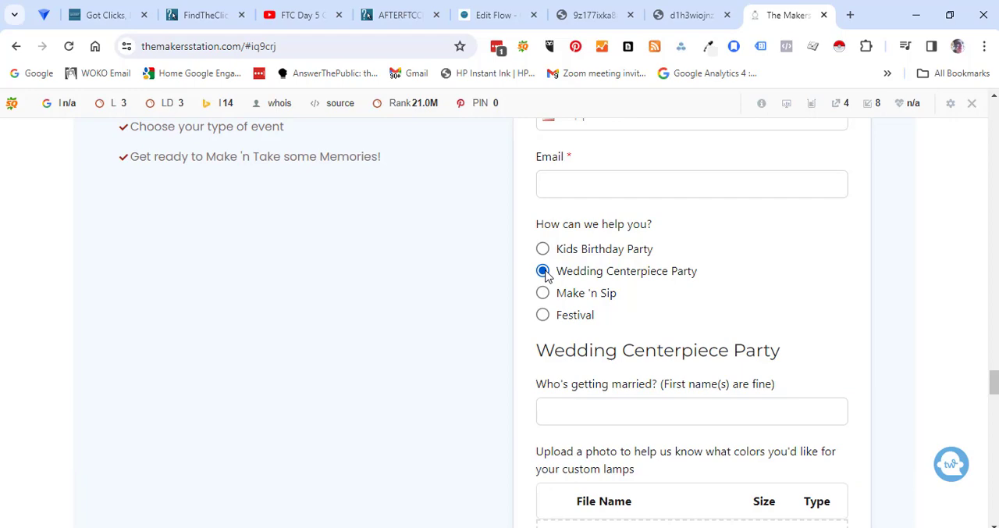
- Return to the opt-in flow editor and add a Create Pipeline Item step below the wedding tag, using the WEDDINGS pipeline
{"action": "left_click", "coordinate": [492, 17]}
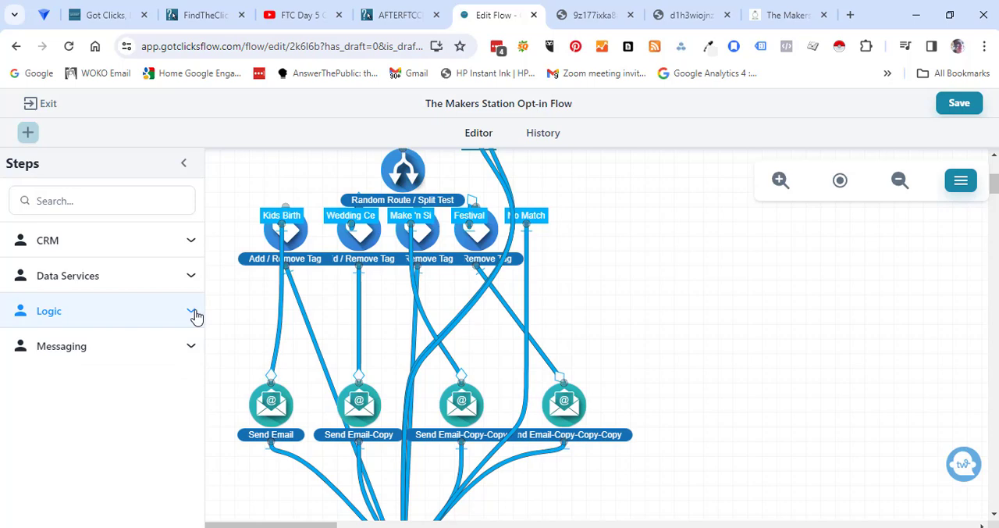
{"action": "left_click", "coordinate": [192, 248]}
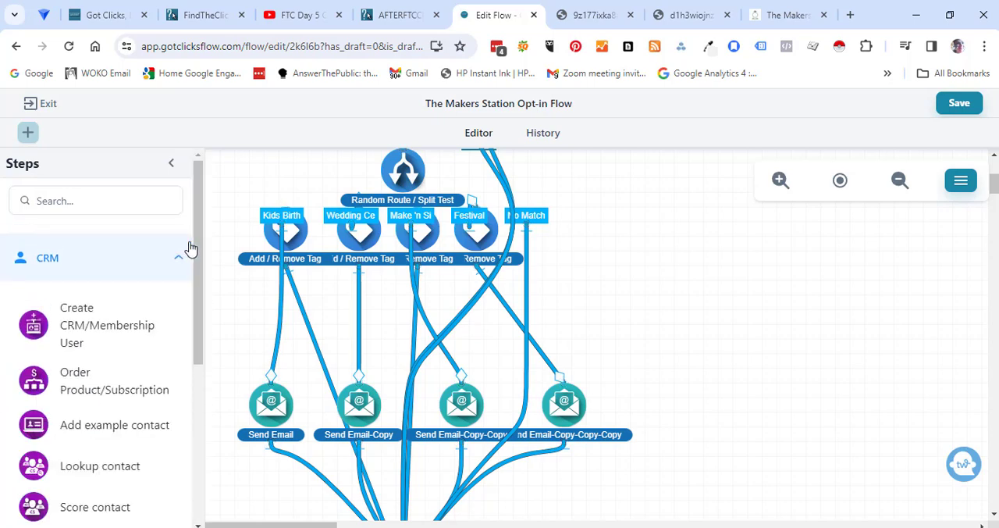
{"action": "left_click_drag", "start_coordinate": [198, 248], "coordinate": [187, 353]}
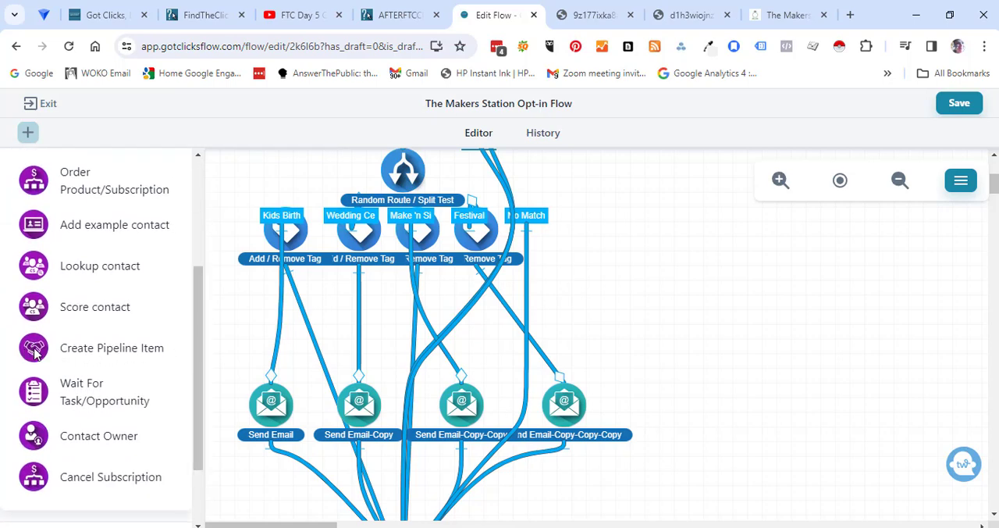
{"action": "left_click_drag", "start_coordinate": [34, 353], "coordinate": [362, 320]}
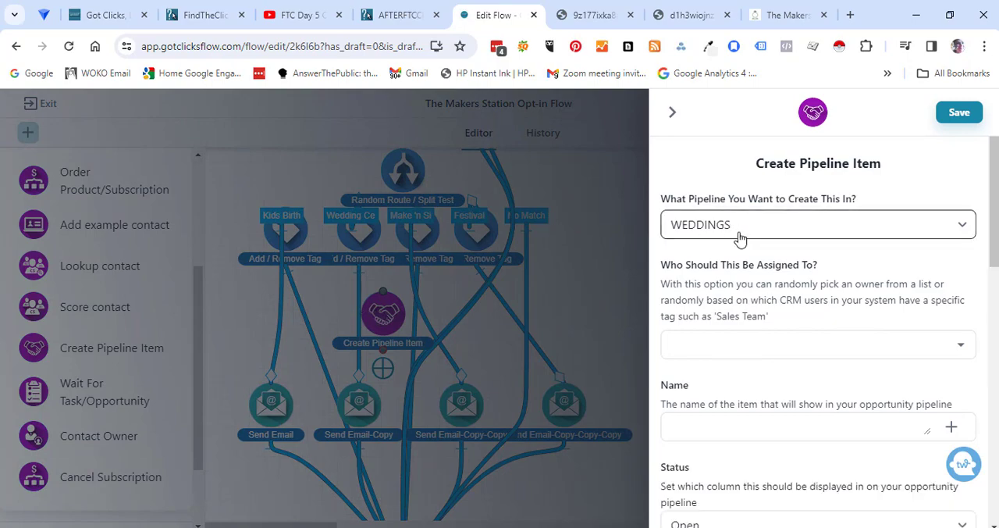
- Assign the pipeline item to the contact's owner and name it "Wedding Centerpiece Request"
{"action": "scroll", "coordinate": [990, 222], "scroll_direction": "down", "scroll_amount": 1}
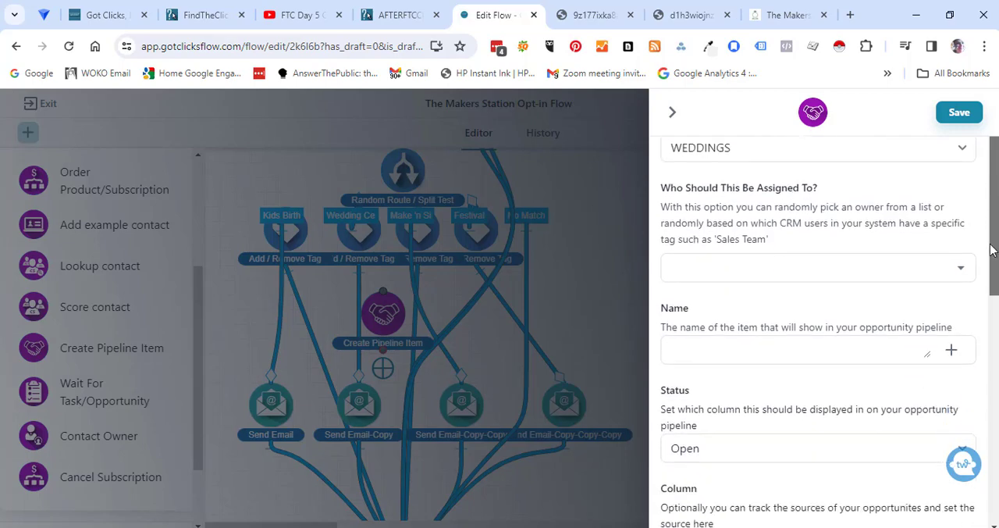
{"action": "left_click", "coordinate": [962, 271]}
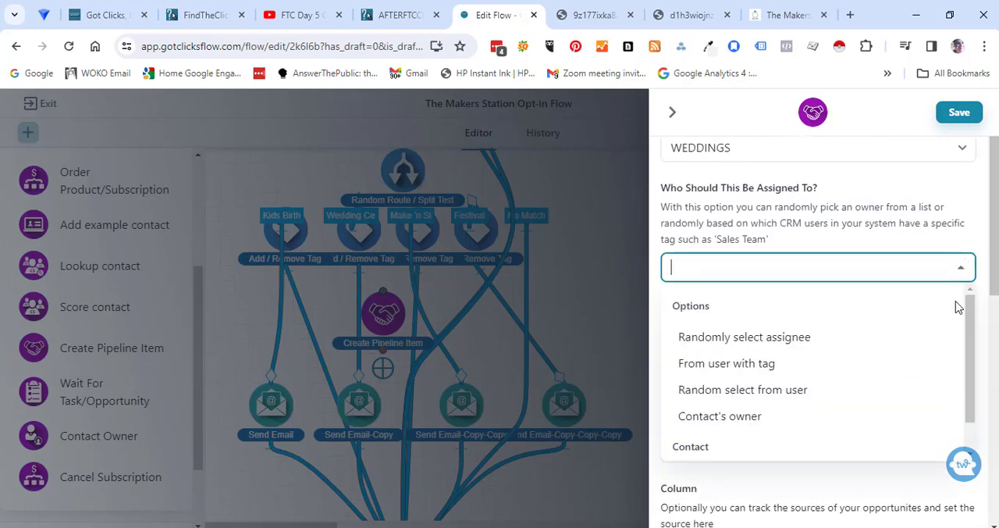
{"action": "left_click", "coordinate": [761, 417]}
{"action": "left_click", "coordinate": [766, 351]}
{"action": "type", "text": "Wedding Centerpiece Request"}
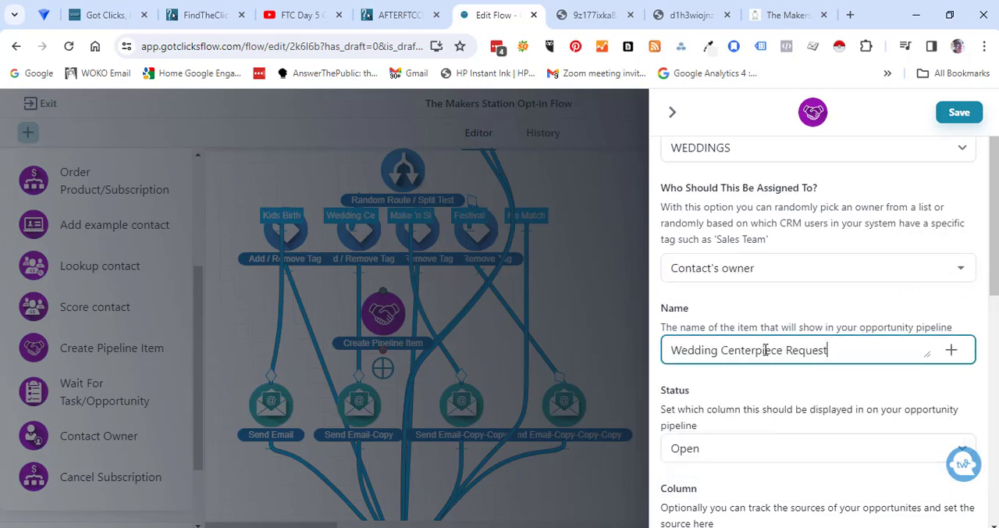
- Set the pipeline item's category to Meeting and its due date unit to Days
{"action": "left_click_drag", "start_coordinate": [995, 284], "coordinate": [994, 349]}
{"action": "scroll", "coordinate": [994, 349], "scroll_direction": "down", "scroll_amount": 1}
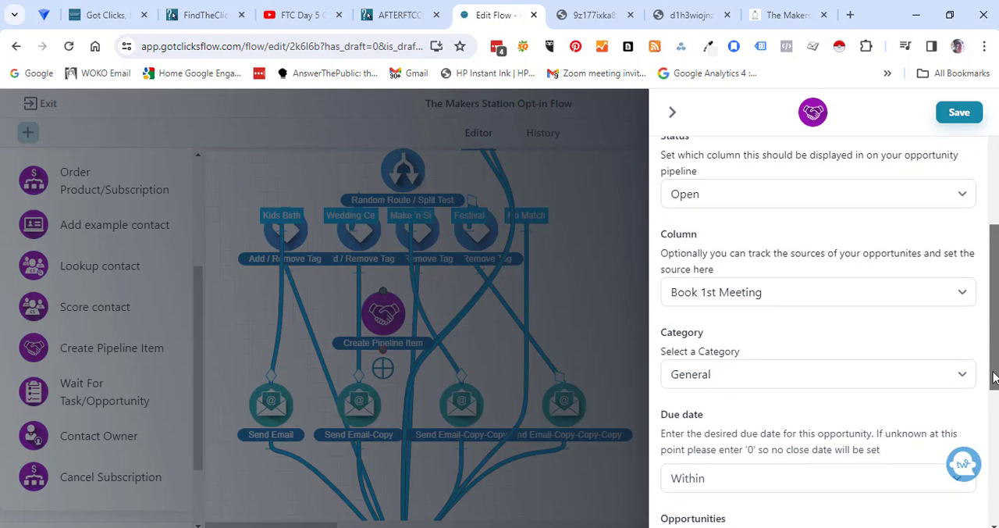
{"action": "left_click_drag", "start_coordinate": [996, 261], "coordinate": [996, 307]}
{"action": "left_click", "coordinate": [964, 250]}
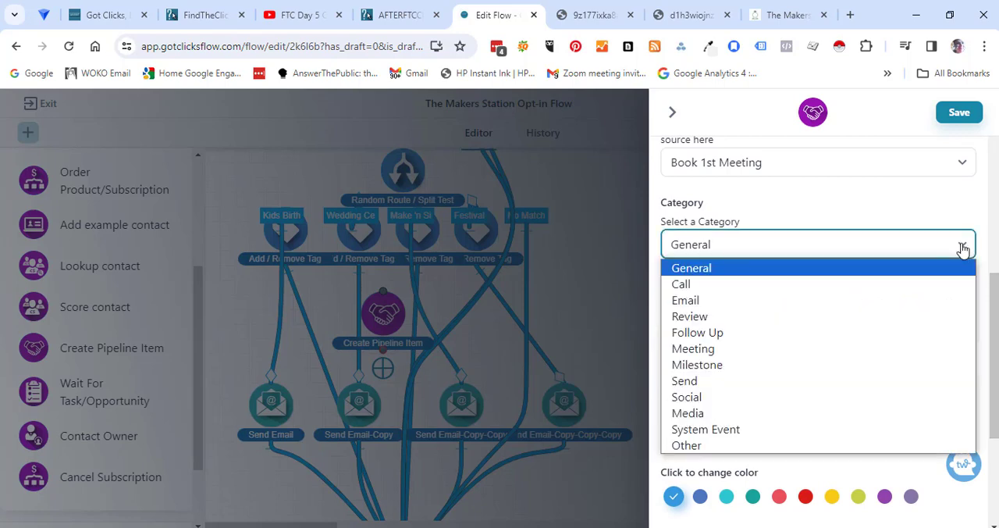
{"action": "left_click", "coordinate": [766, 354]}
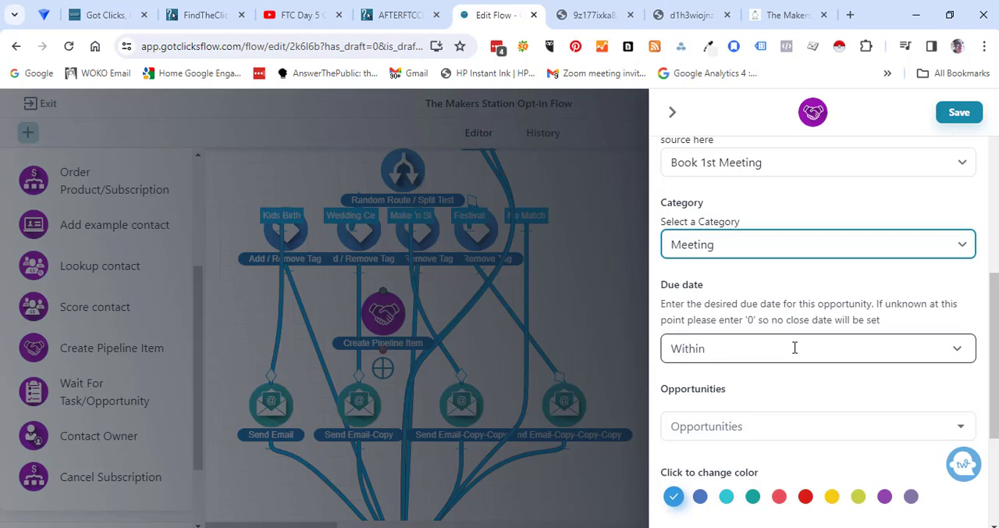
{"action": "left_click", "coordinate": [795, 348]}
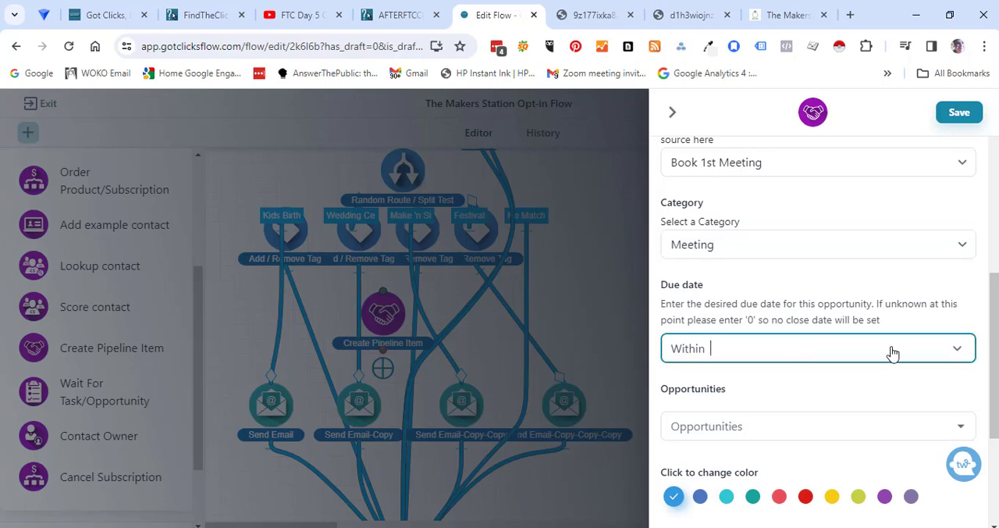
{"action": "left_click", "coordinate": [960, 352]}
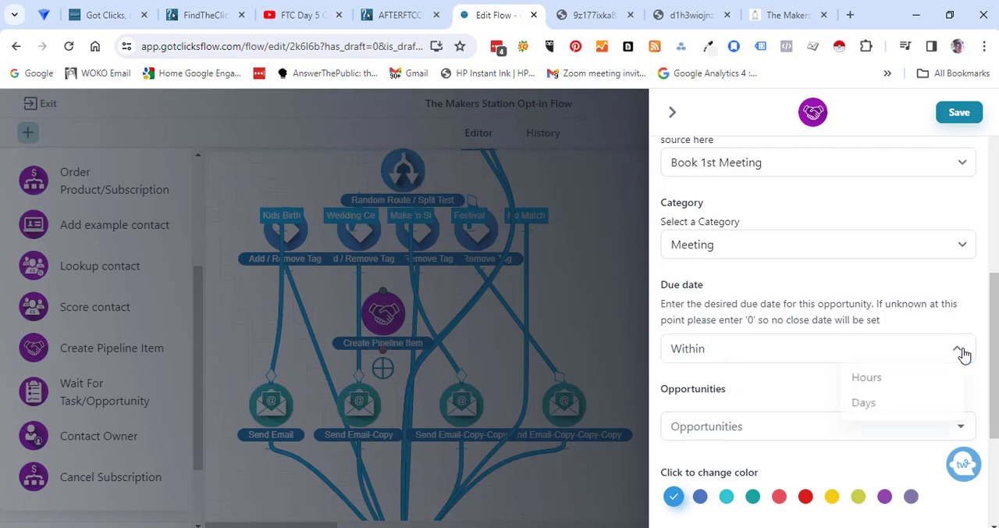
{"action": "left_click", "coordinate": [868, 406]}
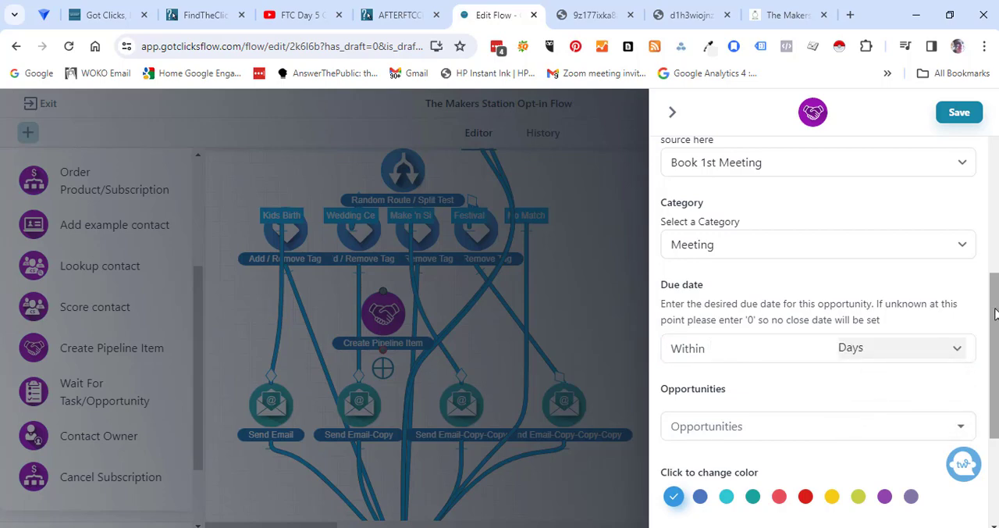
- Try to find an opportunity matching "Task" to link to the pipeline item
{"action": "scroll", "coordinate": [982, 341], "scroll_direction": "down", "scroll_amount": 2}
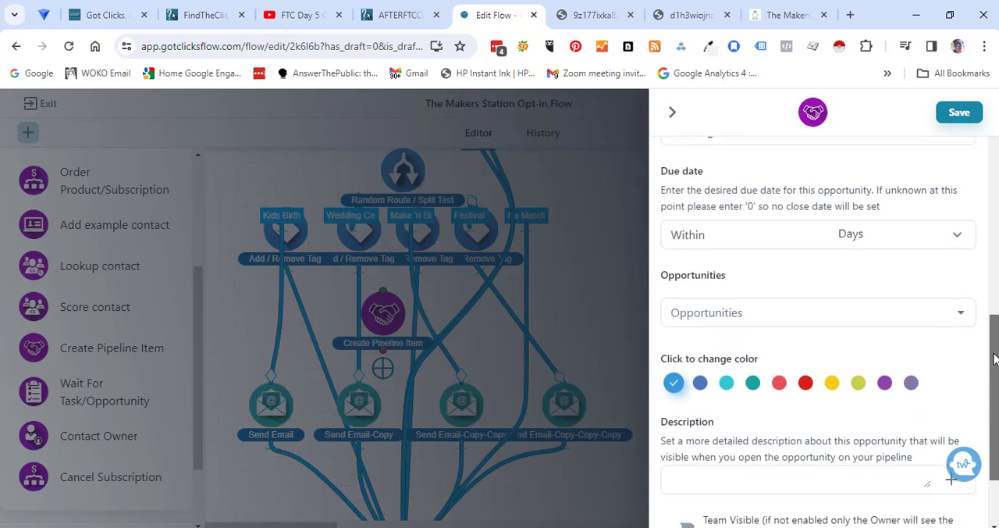
{"action": "left_click", "coordinate": [965, 312]}
{"action": "left_click", "coordinate": [965, 312]}
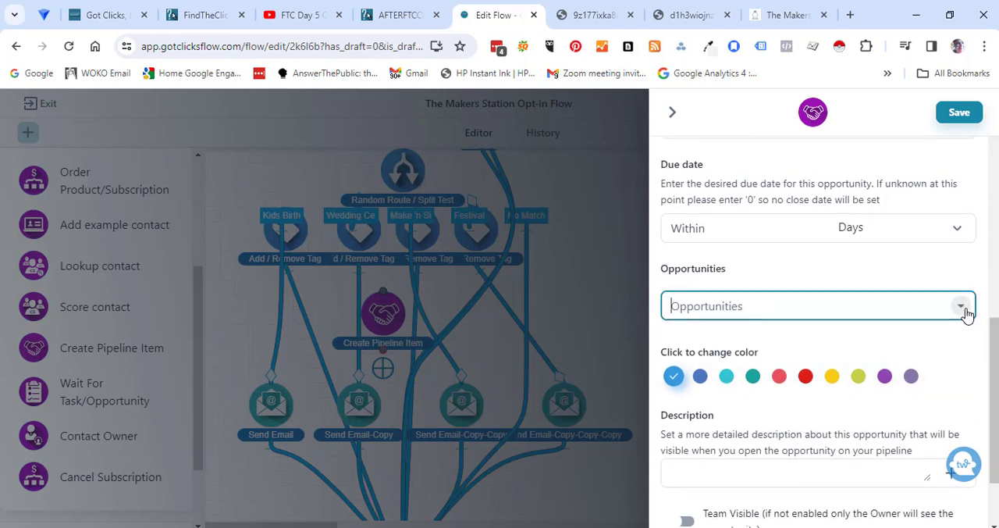
{"action": "type", "text": "Te"}
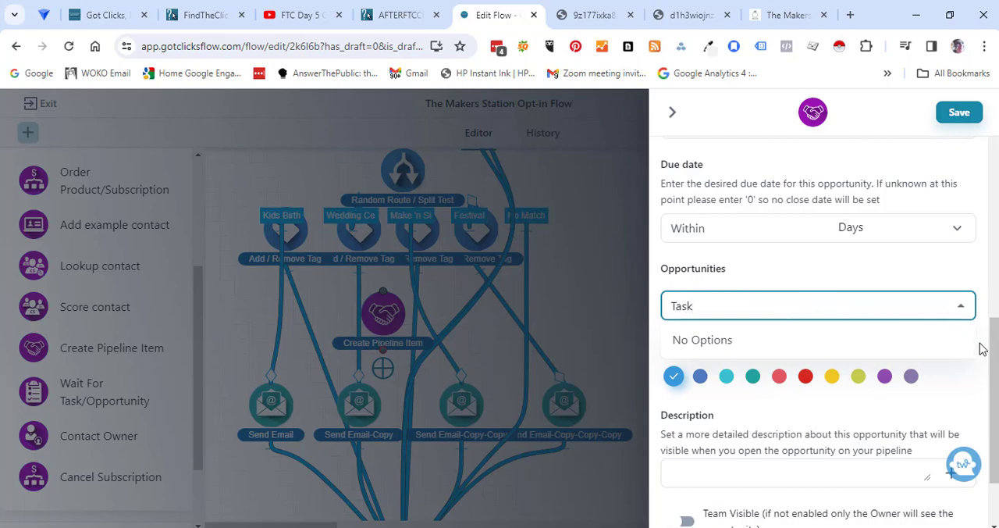
- Colour the item red, describe it as "Please book on my calendar to discuss centerpiece options and questions couple may have.", make it team-visible and save
{"action": "left_click", "coordinate": [806, 380]}
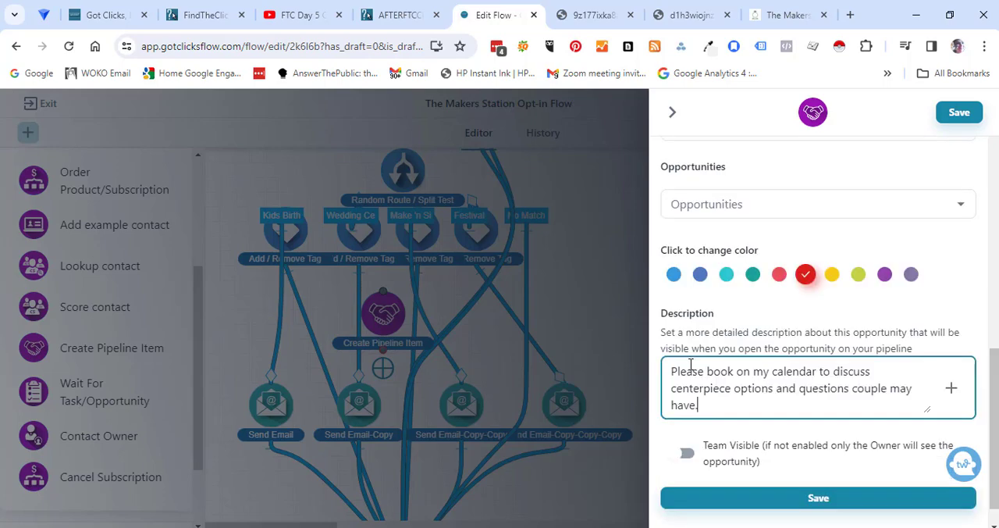
{"action": "left_click", "coordinate": [679, 454]}
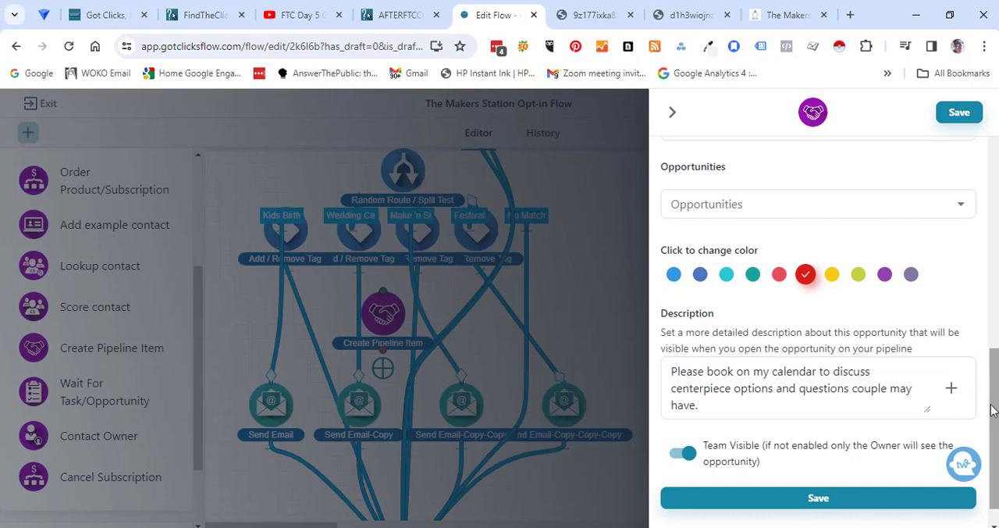
{"action": "left_click", "coordinate": [819, 501]}
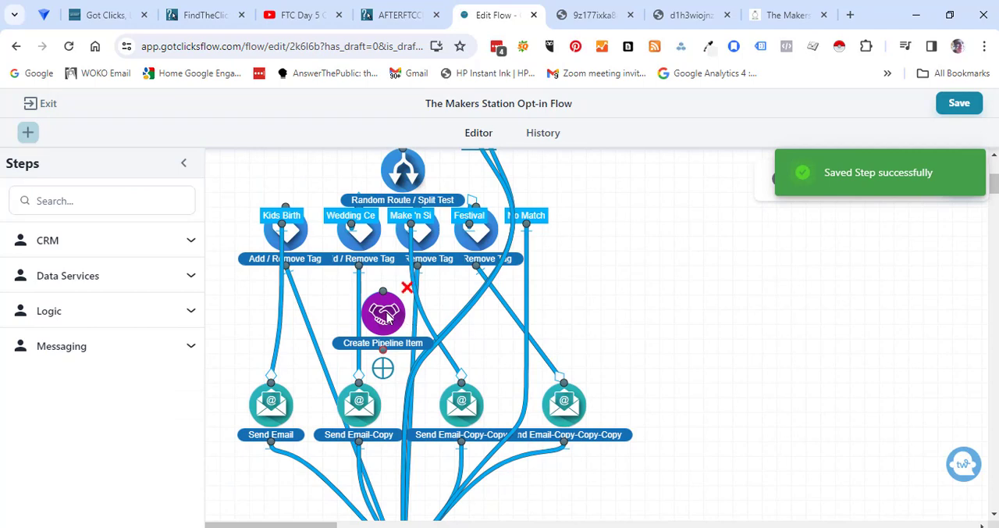
- Insert the Create Pipeline Item step between the wedding tag and its Send Email-Copy step, and publish the flow
{"action": "left_click_drag", "start_coordinate": [388, 316], "coordinate": [366, 312]}
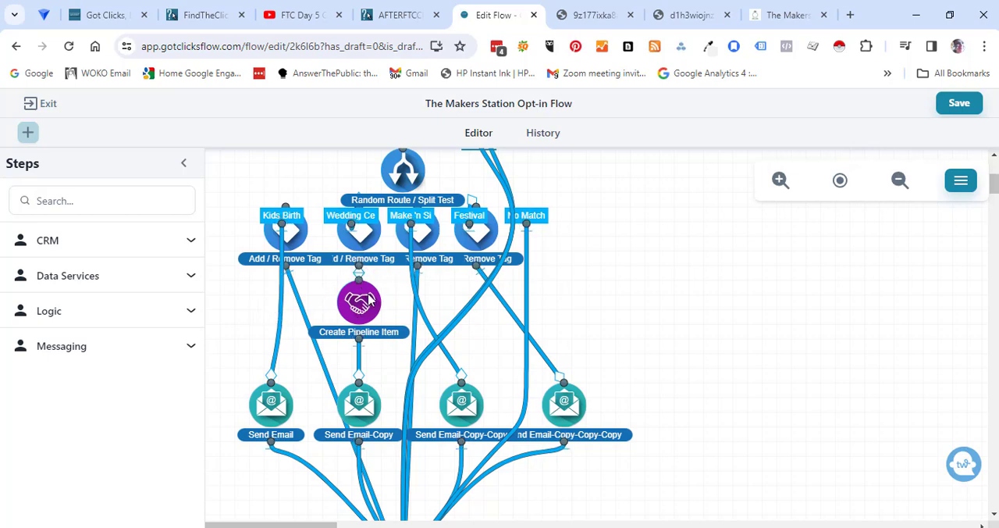
{"action": "left_click", "coordinate": [957, 104]}
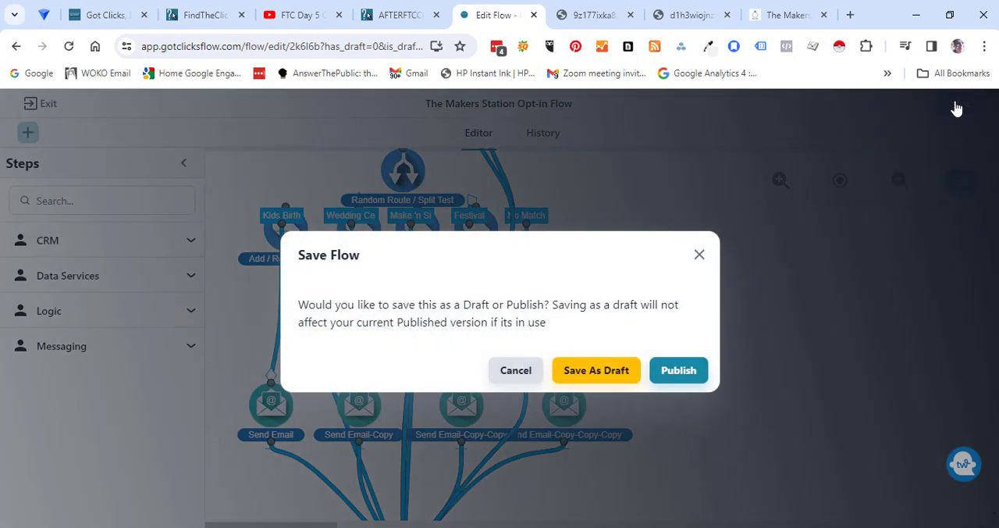
{"action": "left_click", "coordinate": [678, 372]}
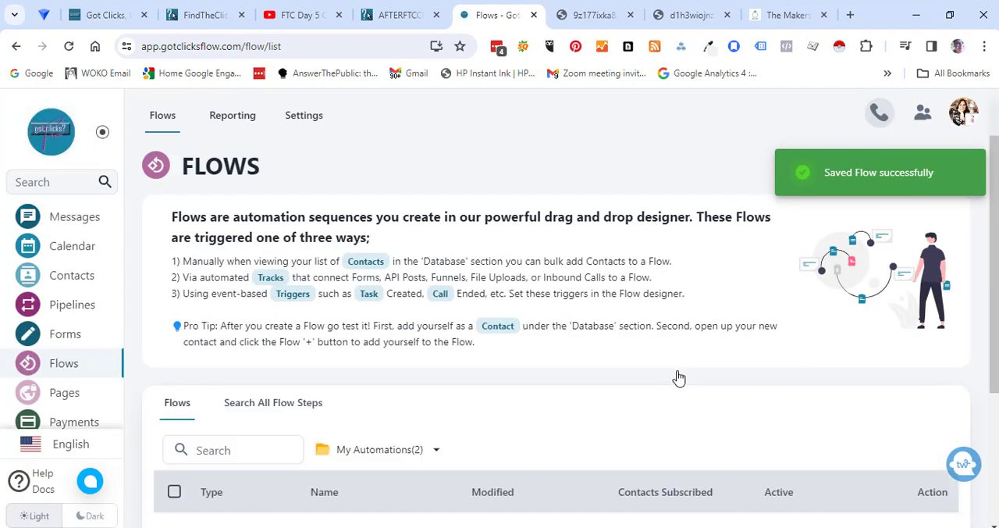
- Review the WEDDINGS pipeline board and the contacts list
{"action": "left_click", "coordinate": [57, 313]}
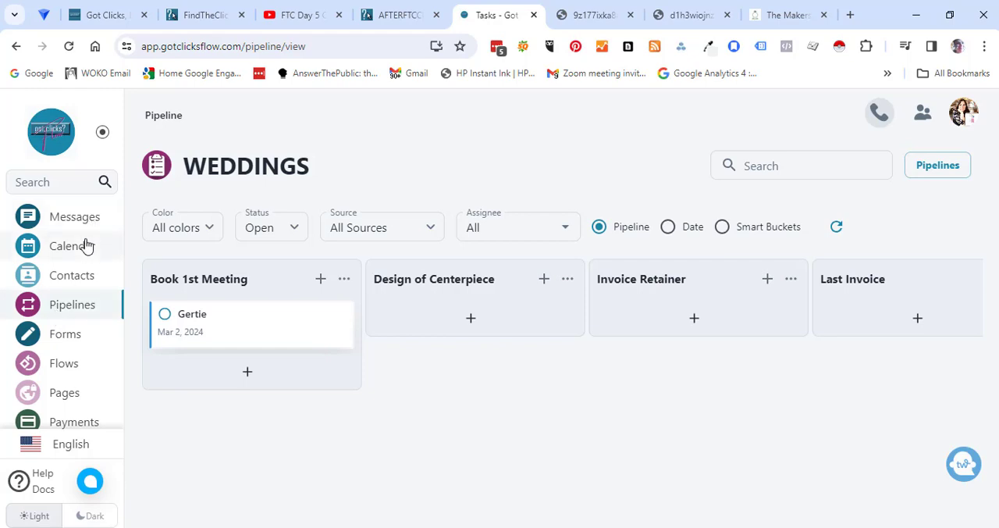
{"action": "left_click", "coordinate": [76, 281]}
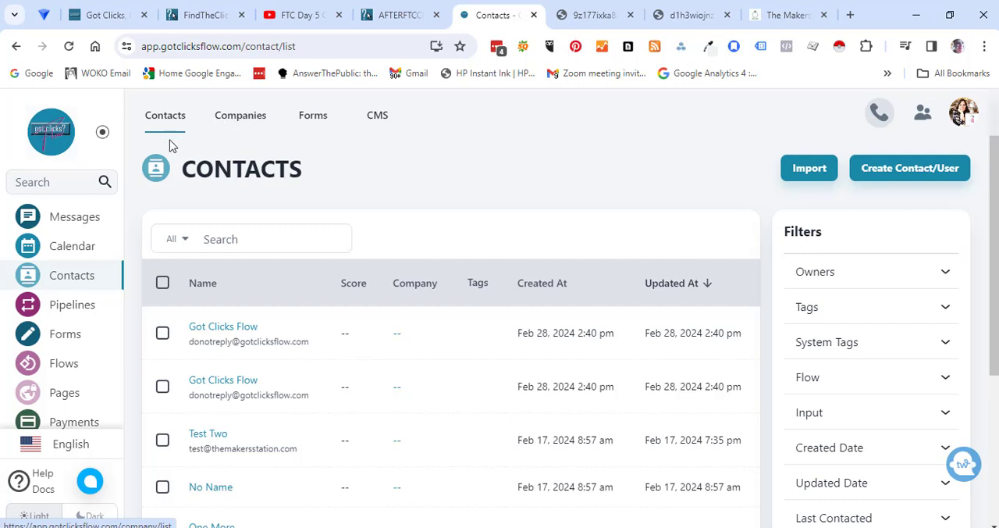
{"action": "left_click", "coordinate": [79, 306]}
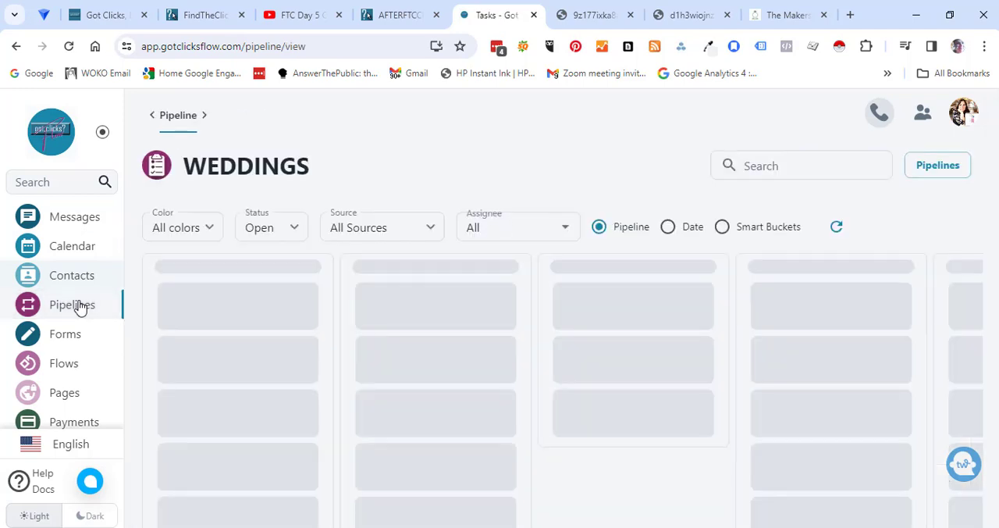
- Look over the Messages area, including the new-message composer and the list of inboxes
{"action": "left_click", "coordinate": [82, 217]}
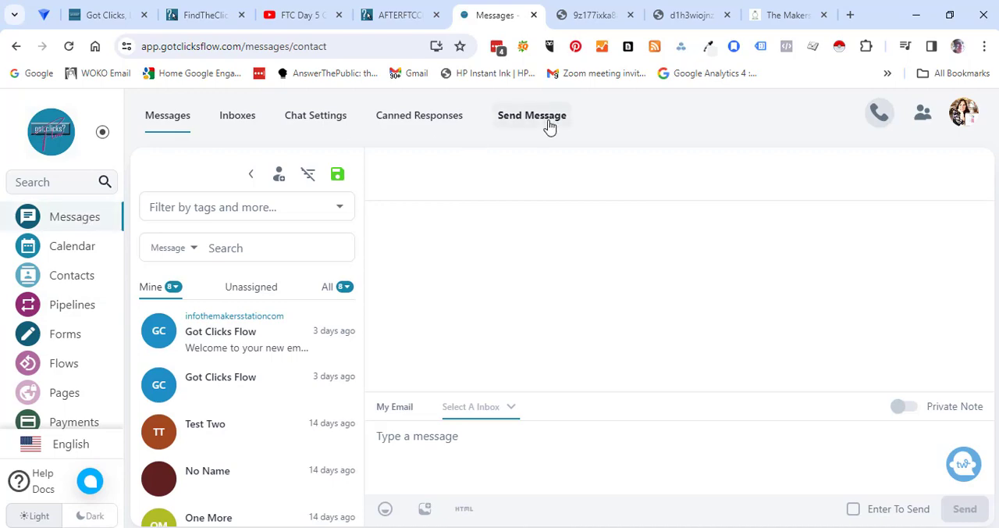
{"action": "left_click", "coordinate": [549, 126]}
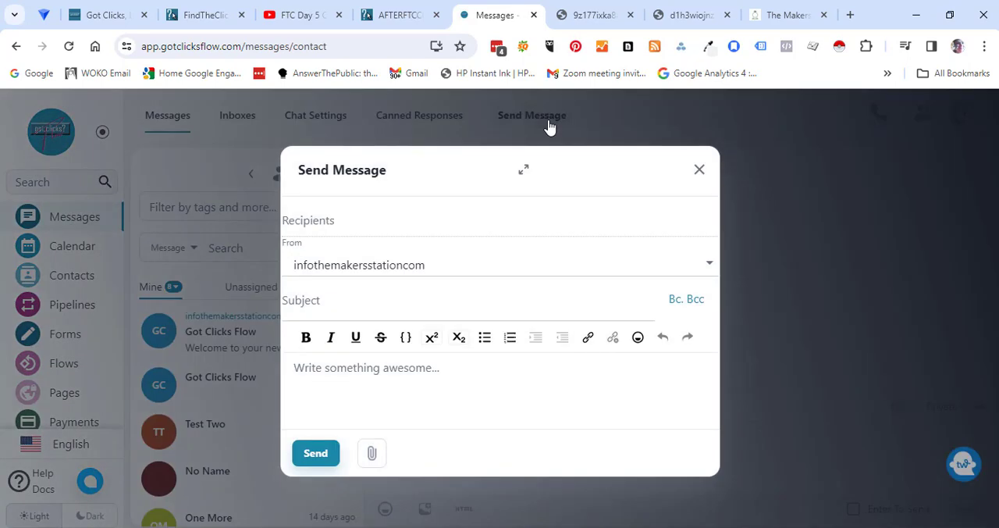
{"action": "left_click", "coordinate": [700, 170]}
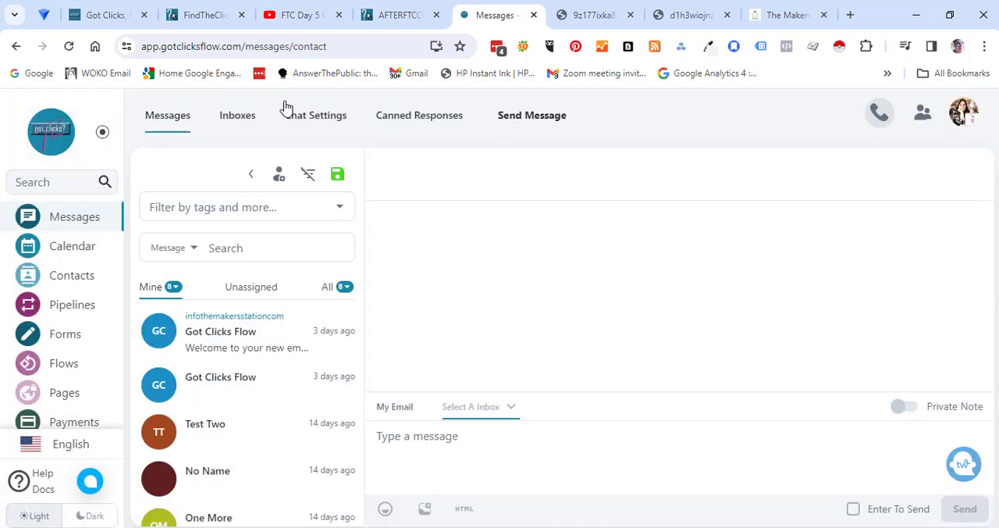
{"action": "left_click", "coordinate": [238, 129]}
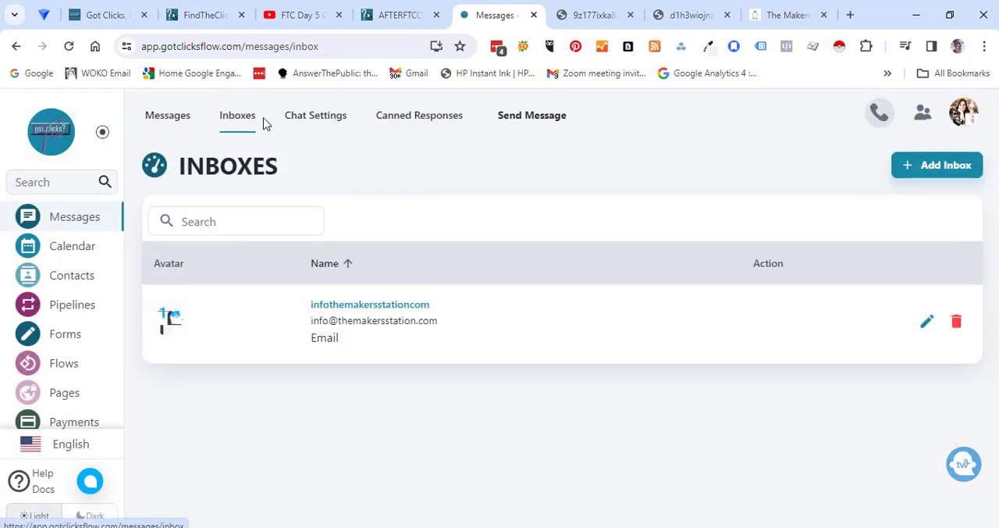
- Look over the chat settings, including the new quick action form, and the smart bucket option of the WEDDINGS pipeline board
{"action": "left_click", "coordinate": [316, 117]}
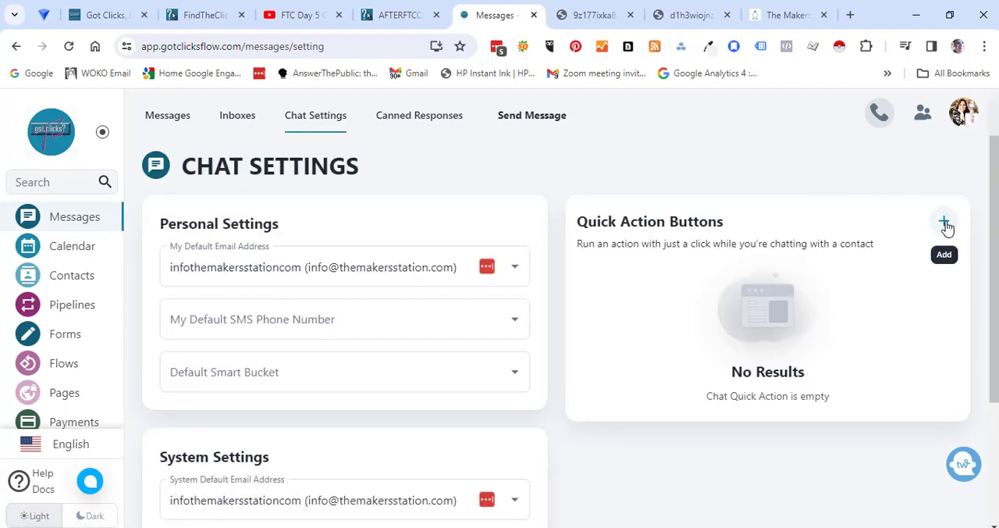
{"action": "left_click", "coordinate": [945, 223]}
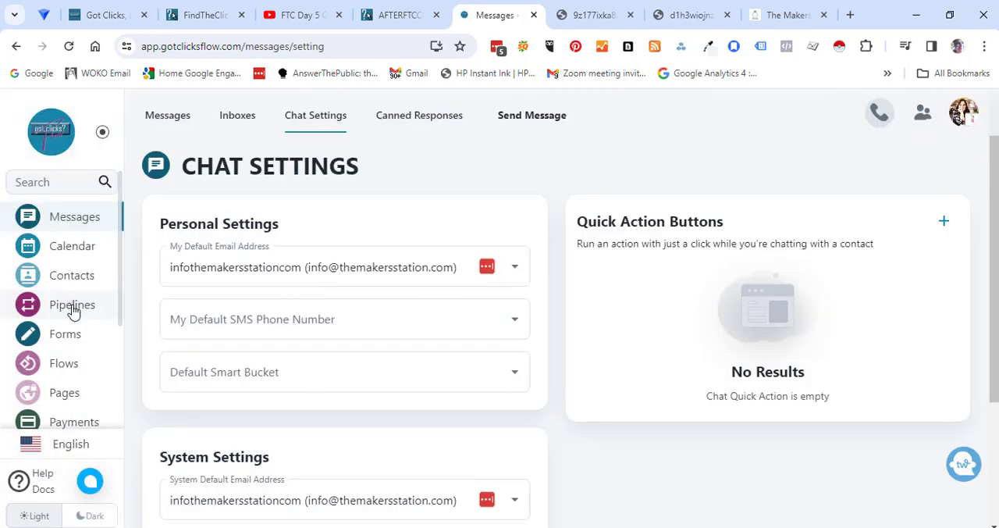
{"action": "left_click", "coordinate": [72, 306]}
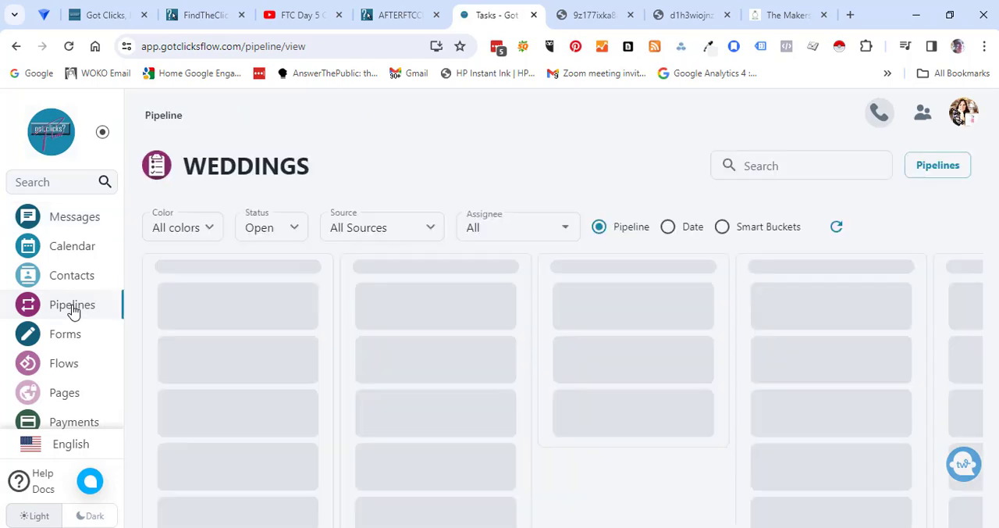
{"action": "left_click", "coordinate": [728, 227]}
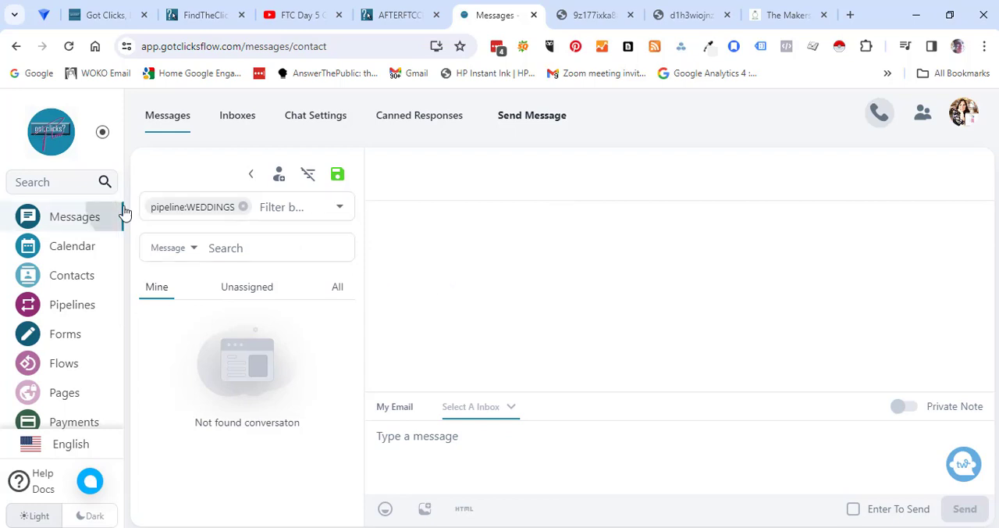
- Tour the Phone dashboard and the Payments area, viewing the orders, the Wedding Centerpiece Party product and the coupons
{"action": "left_click_drag", "start_coordinate": [123, 213], "coordinate": [112, 320]}
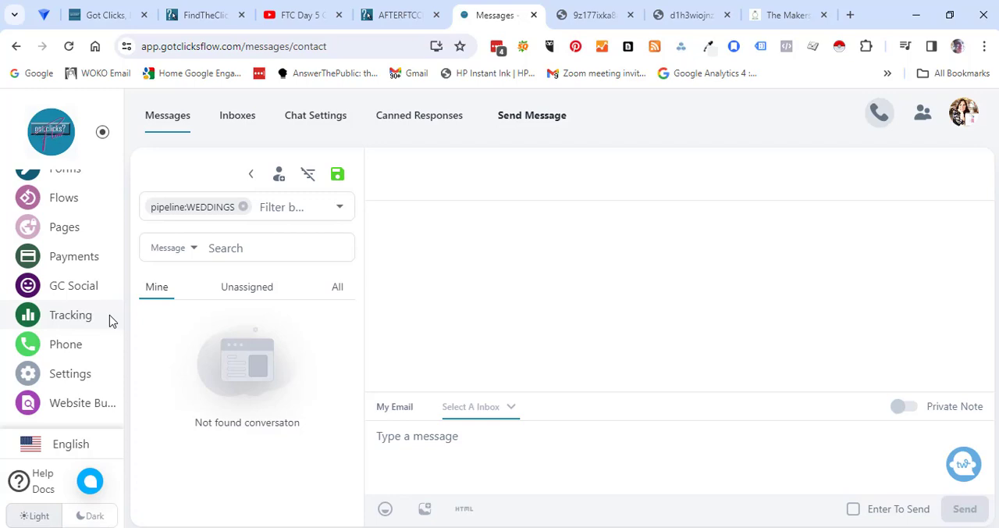
{"action": "left_click", "coordinate": [70, 344]}
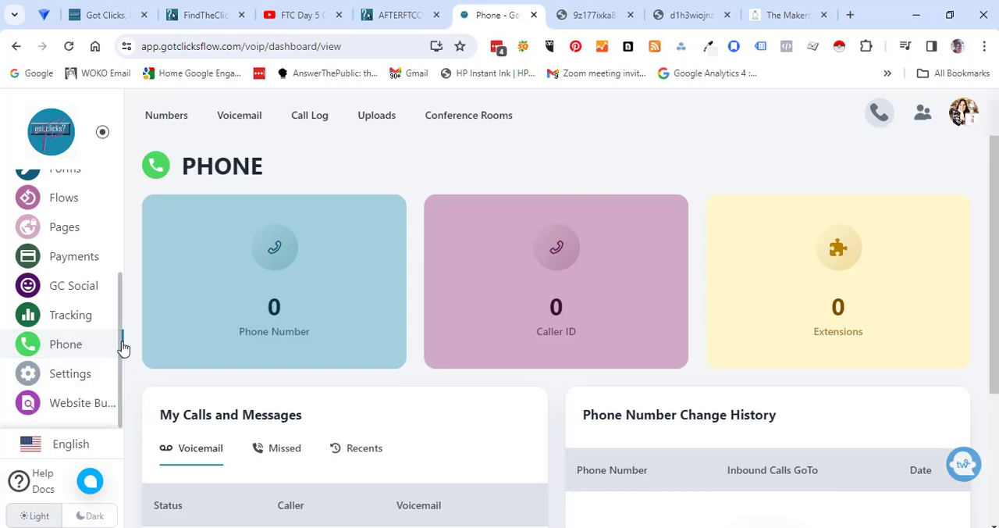
{"action": "left_click", "coordinate": [64, 259]}
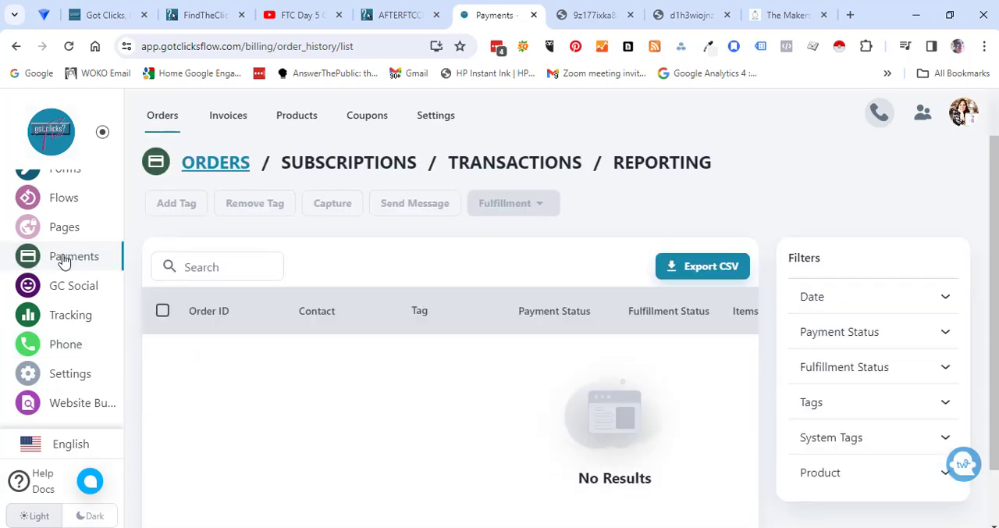
{"action": "left_click", "coordinate": [295, 117]}
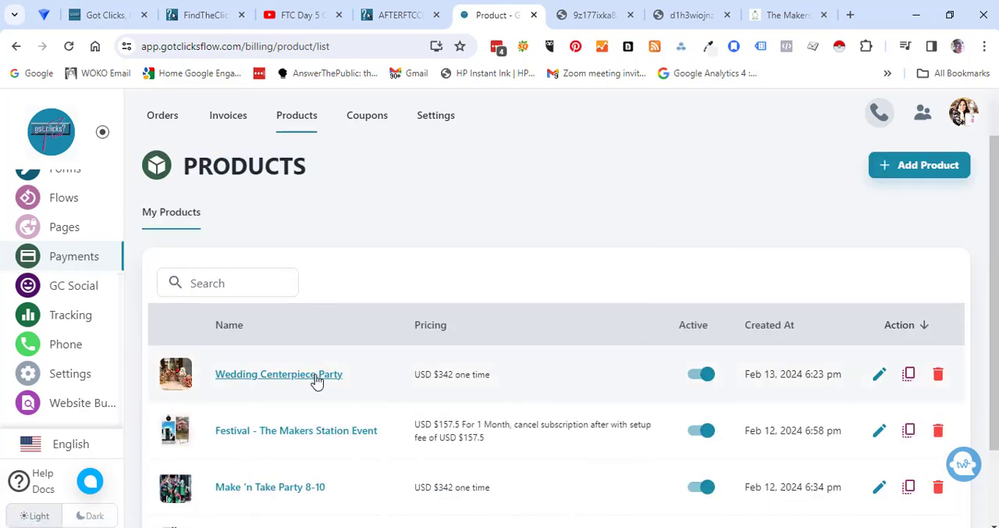
{"action": "left_click", "coordinate": [316, 381]}
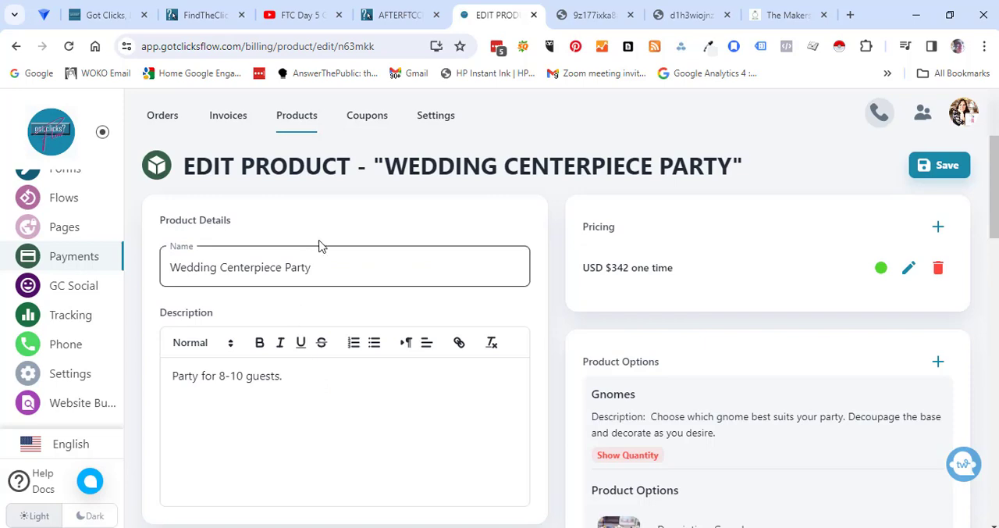
{"action": "left_click", "coordinate": [373, 117]}
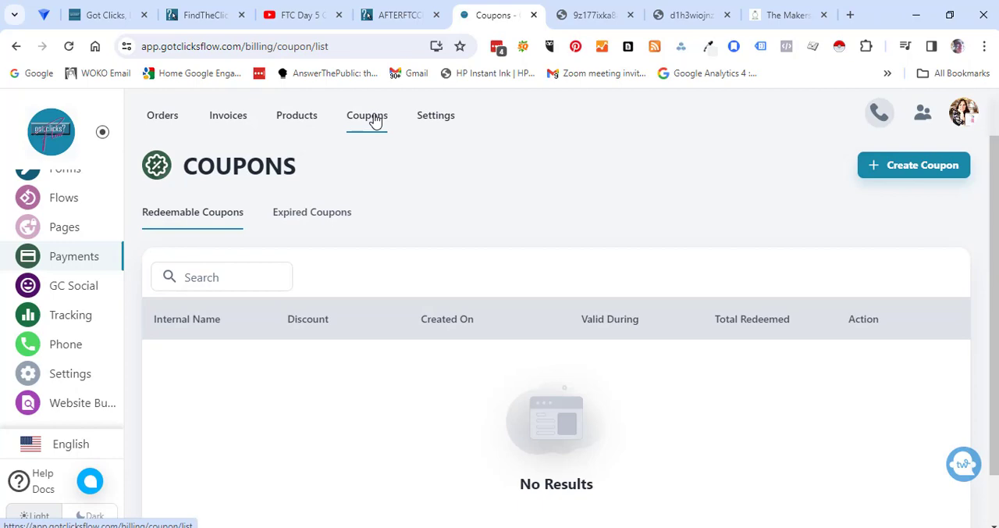
- Start a new invoice and add the Wedding Centerpiece Party product as a line item with quantity 2
{"action": "left_click", "coordinate": [229, 117]}
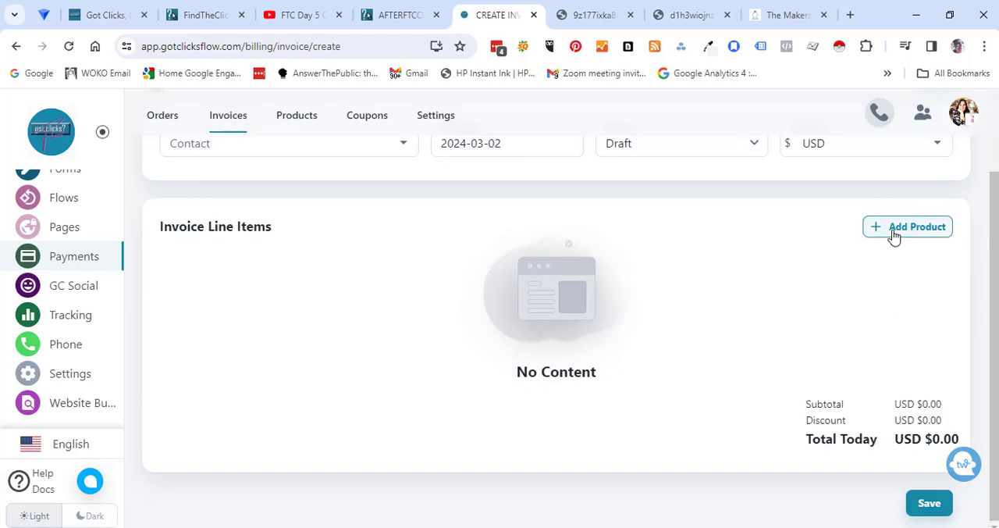
{"action": "left_click", "coordinate": [894, 235]}
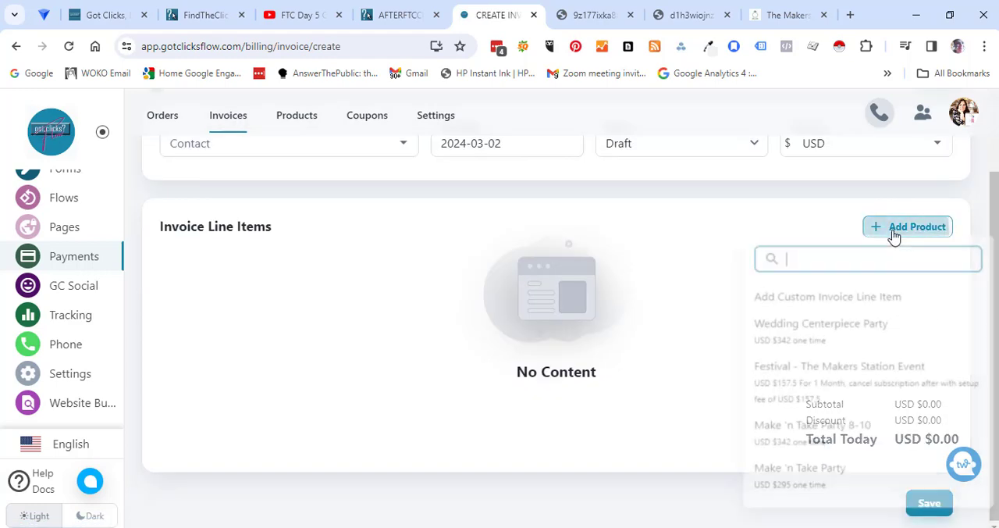
{"action": "left_click", "coordinate": [843, 346]}
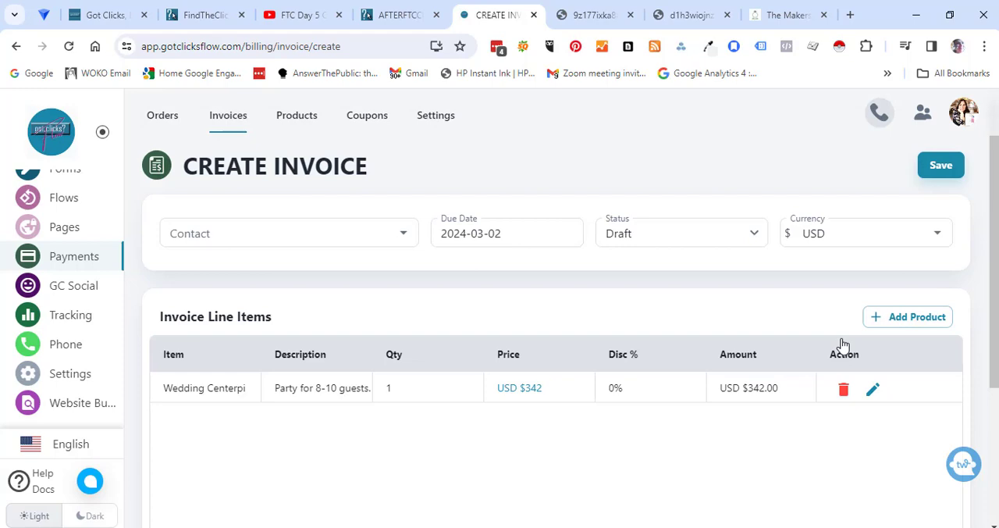
{"action": "left_click", "coordinate": [416, 388]}
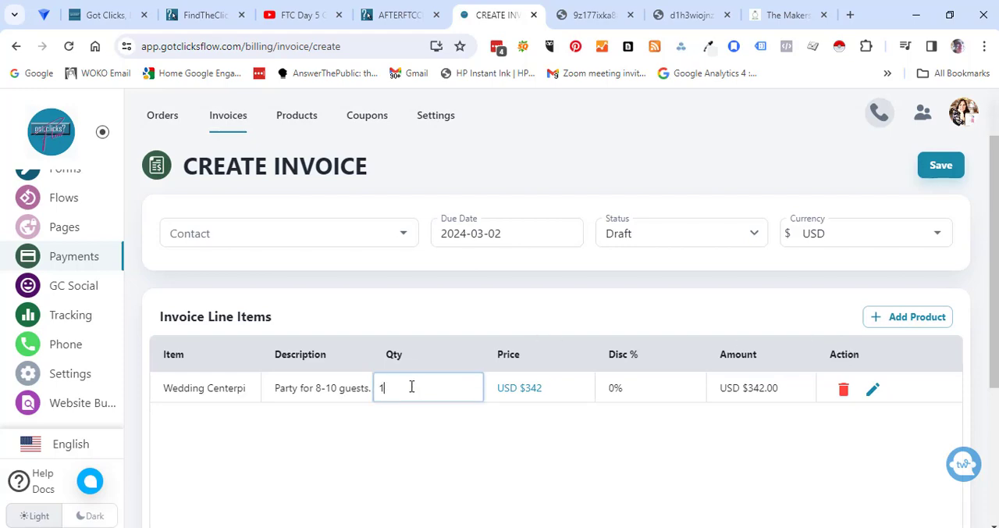
{"action": "type", "text": "2"}
{"action": "left_click", "coordinate": [458, 454]}
- Look through the contact and status choices available for the draft invoice
{"action": "left_click", "coordinate": [403, 232]}
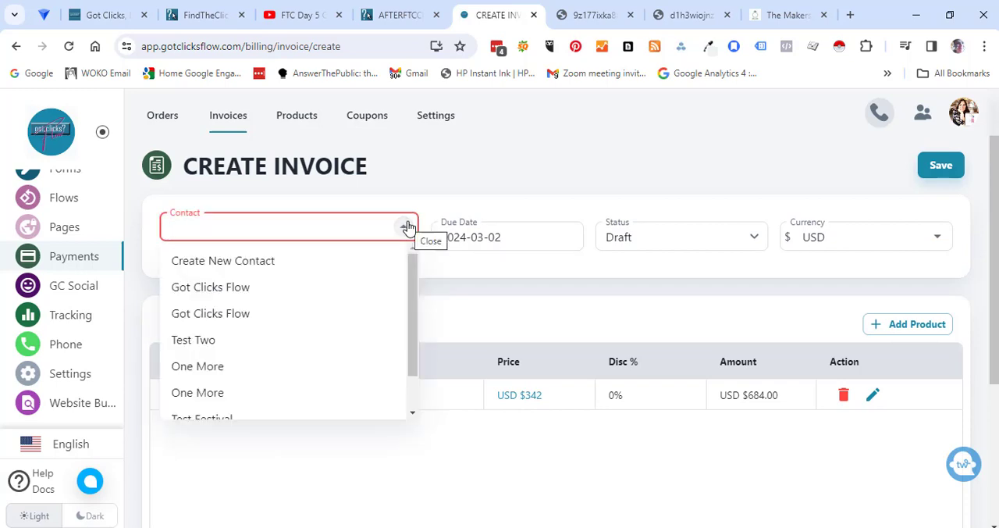
{"action": "left_click", "coordinate": [513, 148]}
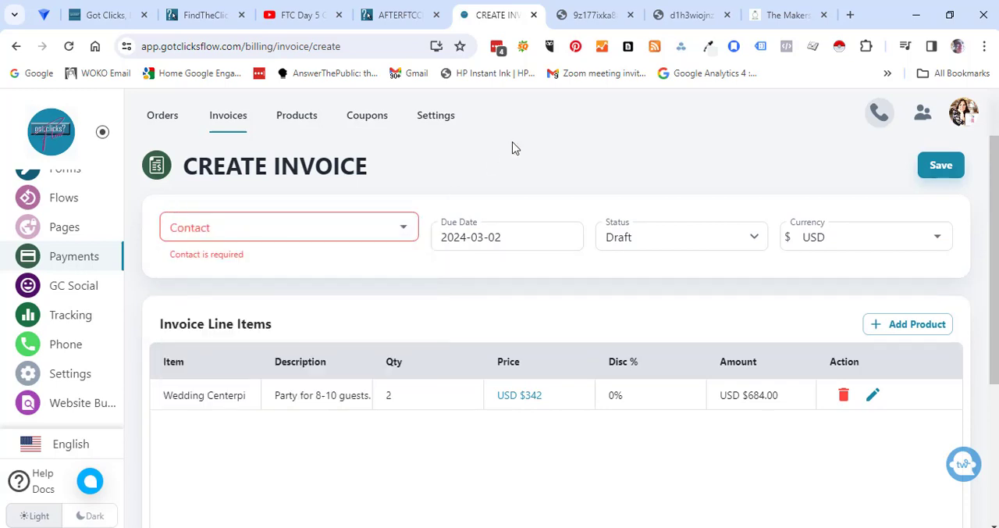
{"action": "left_click", "coordinate": [625, 234]}
{"action": "left_click", "coordinate": [625, 236]}
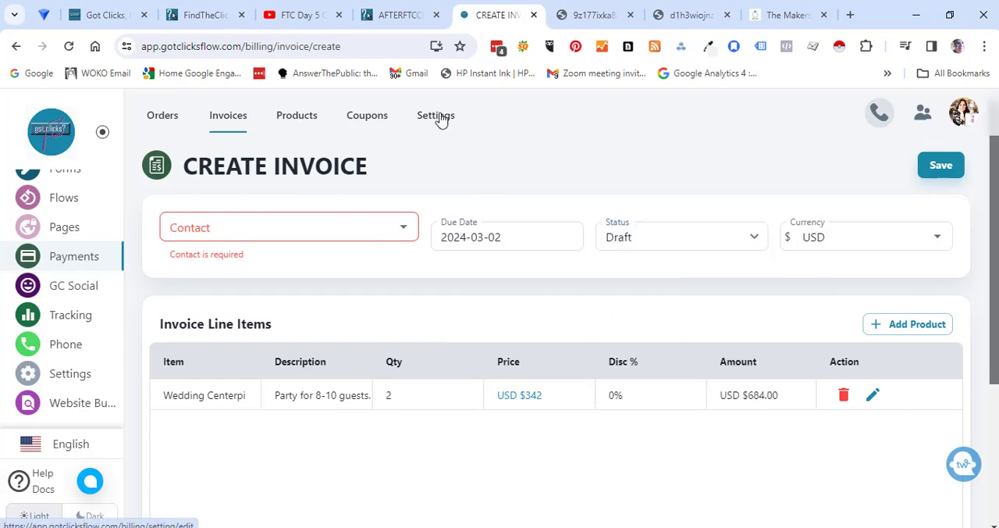
- Review the billing configuration from refund options to payment terms, and browse the available billing integrations
{"action": "left_click", "coordinate": [440, 117]}
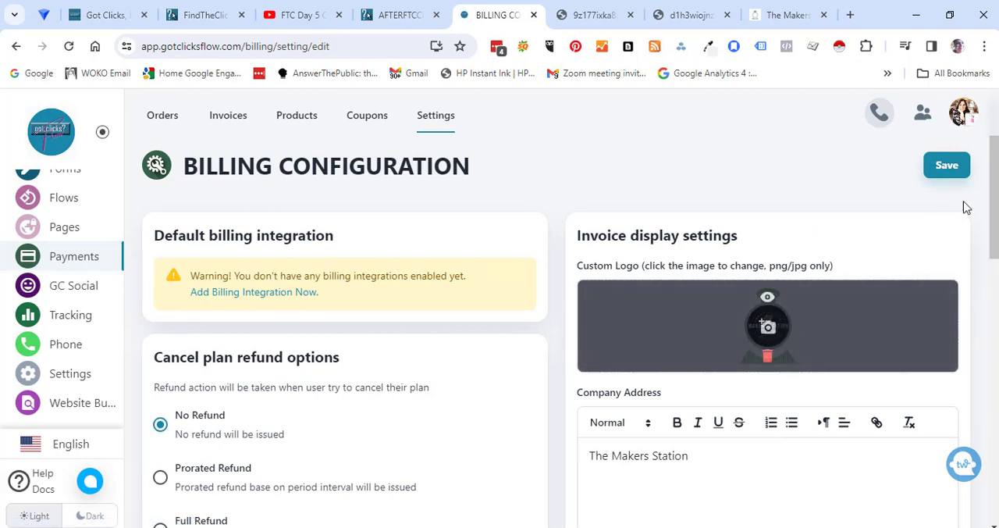
{"action": "left_click_drag", "start_coordinate": [994, 215], "coordinate": [984, 459]}
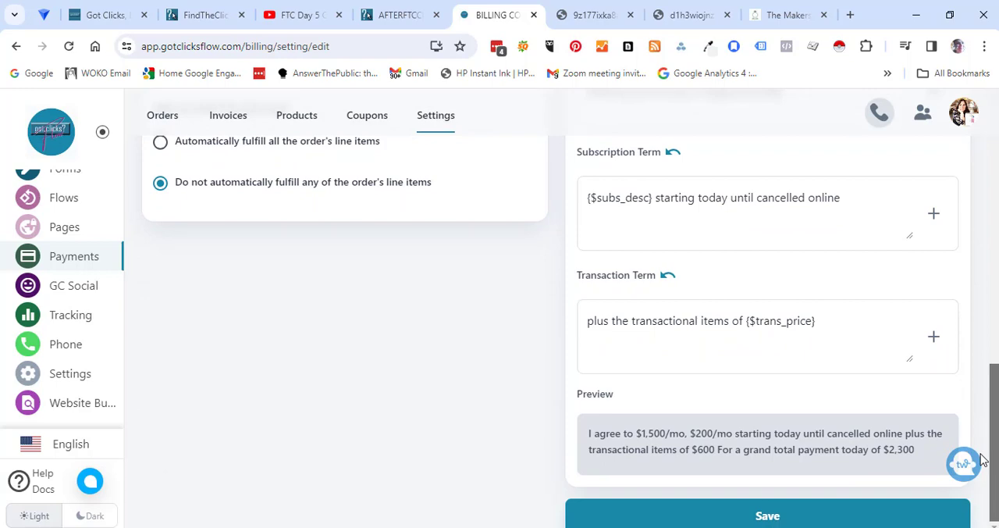
{"action": "left_click_drag", "start_coordinate": [982, 452], "coordinate": [947, 158]}
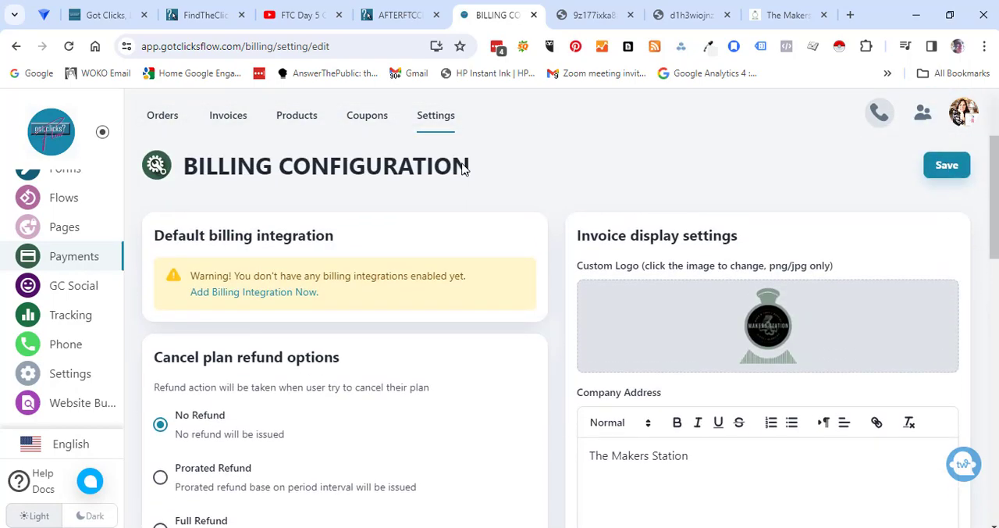
{"action": "left_click", "coordinate": [263, 294]}
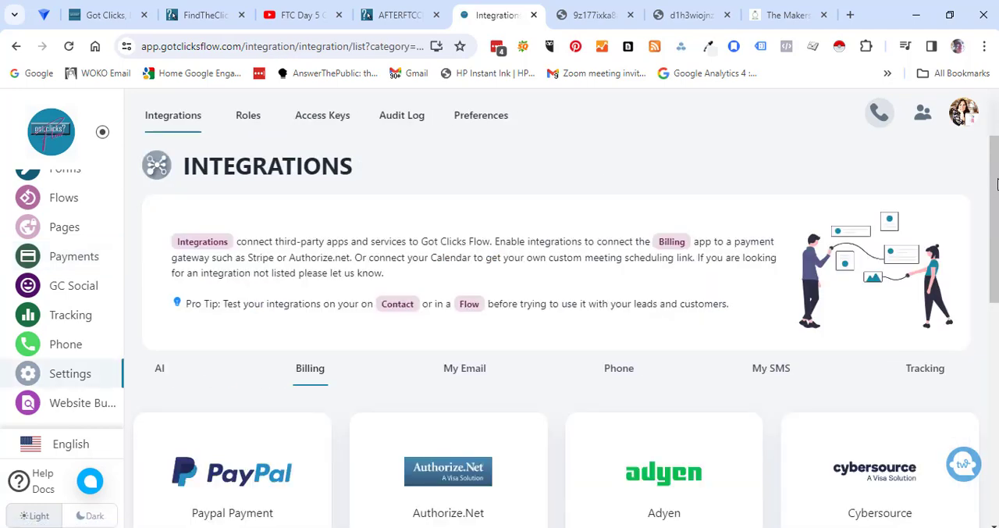
{"action": "left_click_drag", "start_coordinate": [996, 184], "coordinate": [996, 367]}
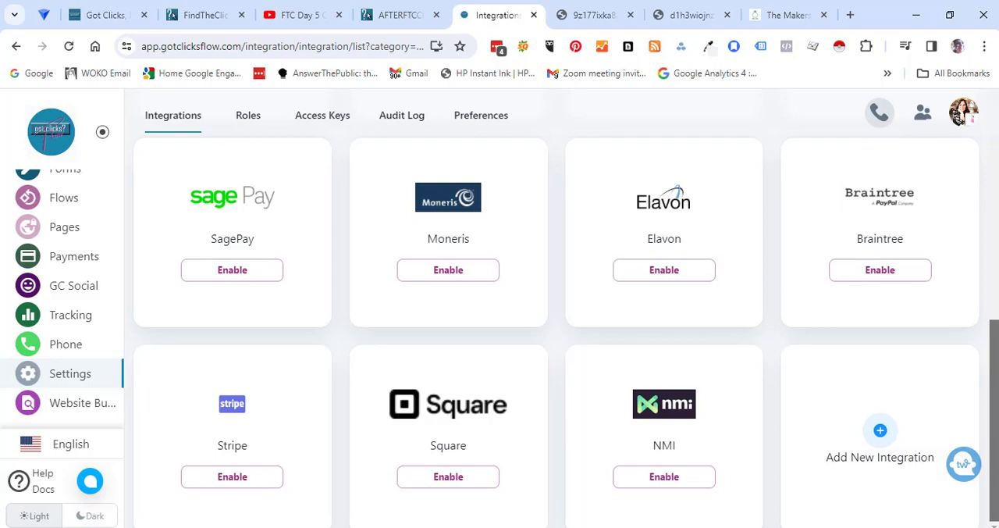
{"action": "left_click_drag", "start_coordinate": [996, 367], "coordinate": [995, 148]}
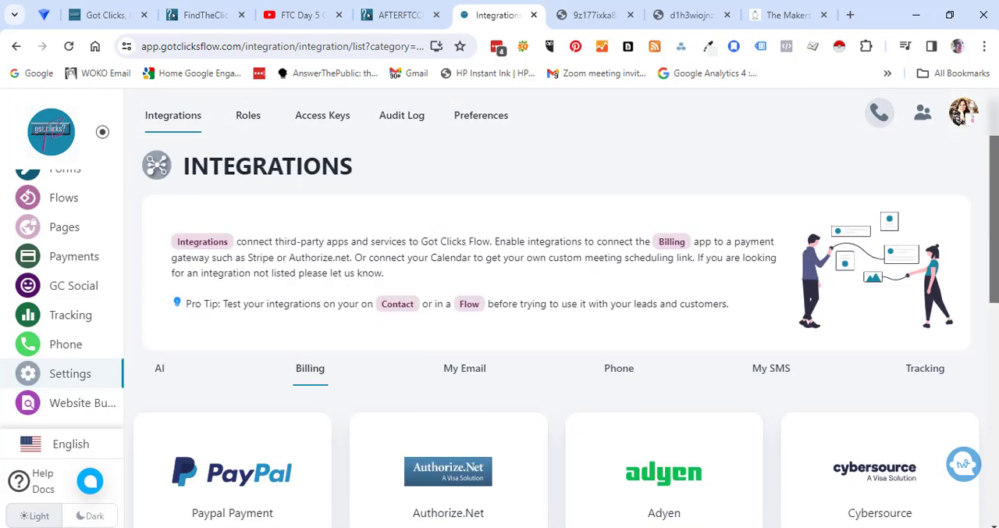
- Open the form for a new role and examine its system permission categories
{"action": "left_click", "coordinate": [246, 115]}
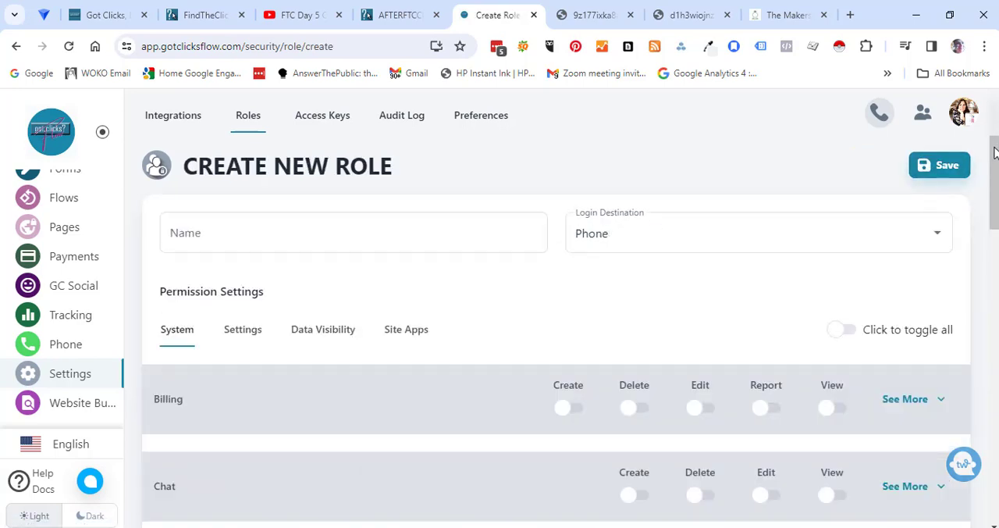
{"action": "left_click_drag", "start_coordinate": [994, 152], "coordinate": [995, 211]}
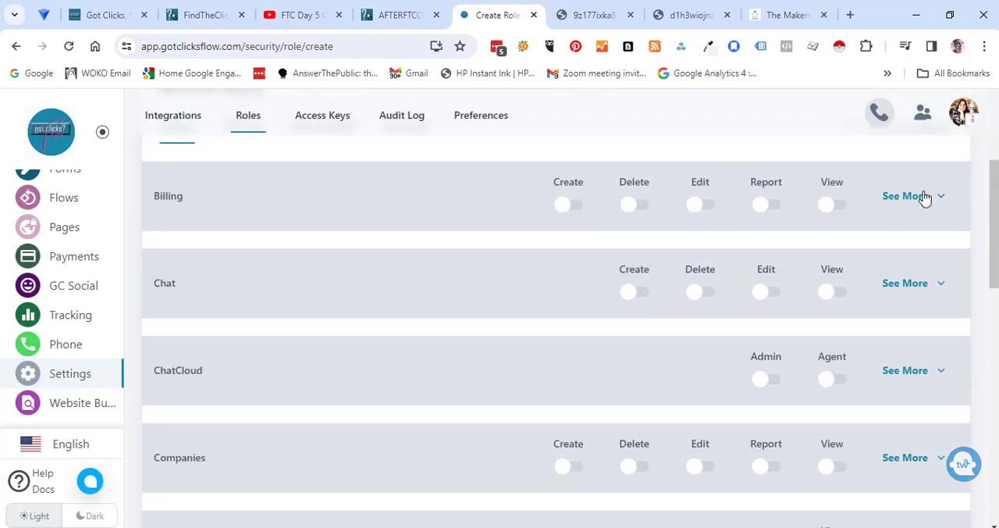
{"action": "left_click_drag", "start_coordinate": [992, 206], "coordinate": [991, 242]}
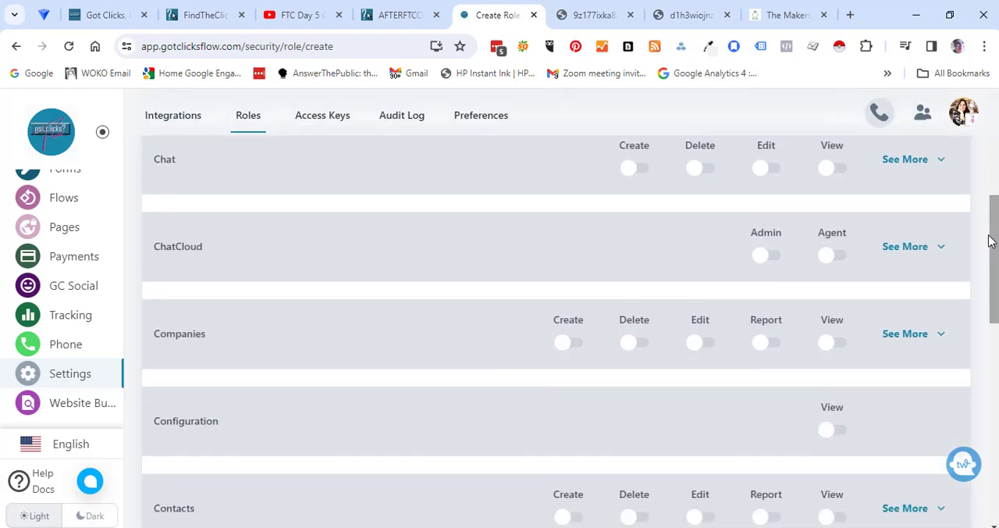
{"action": "scroll", "coordinate": [832, 279], "scroll_direction": "down", "scroll_amount": 4}
- Try out the Forms view permission and the Pipelines create and delete permissions on the new role, and return to the integrations settings
{"action": "left_click", "coordinate": [832, 275]}
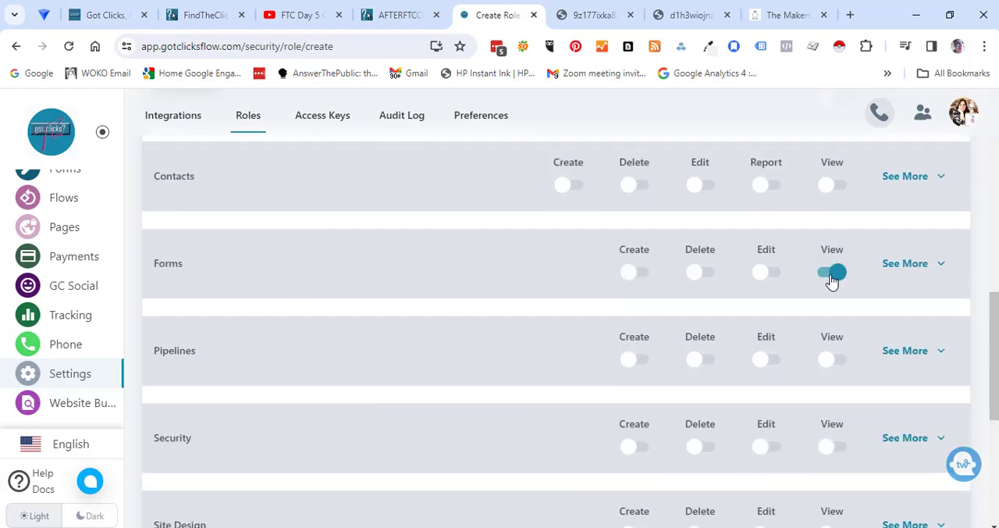
{"action": "left_click", "coordinate": [832, 275]}
{"action": "left_click_drag", "start_coordinate": [996, 349], "coordinate": [996, 386]}
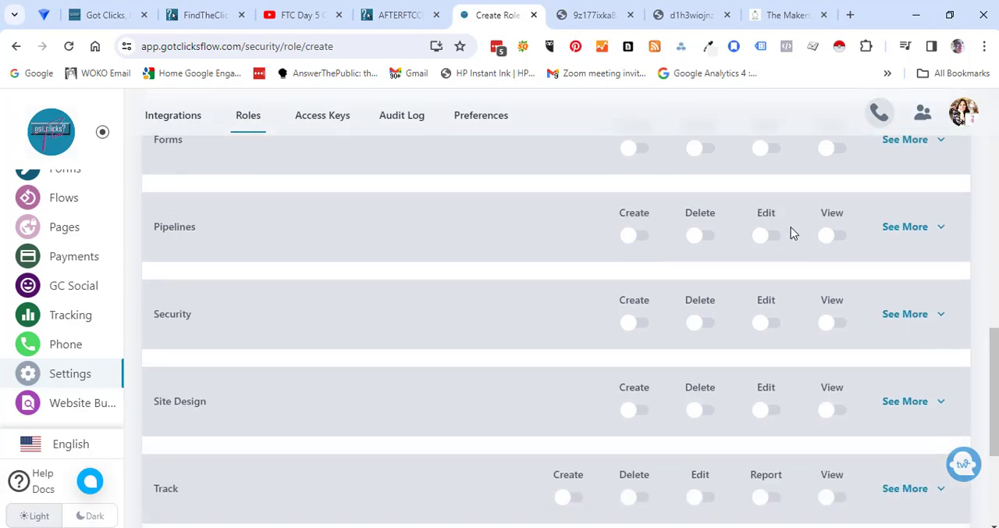
{"action": "left_click", "coordinate": [711, 237]}
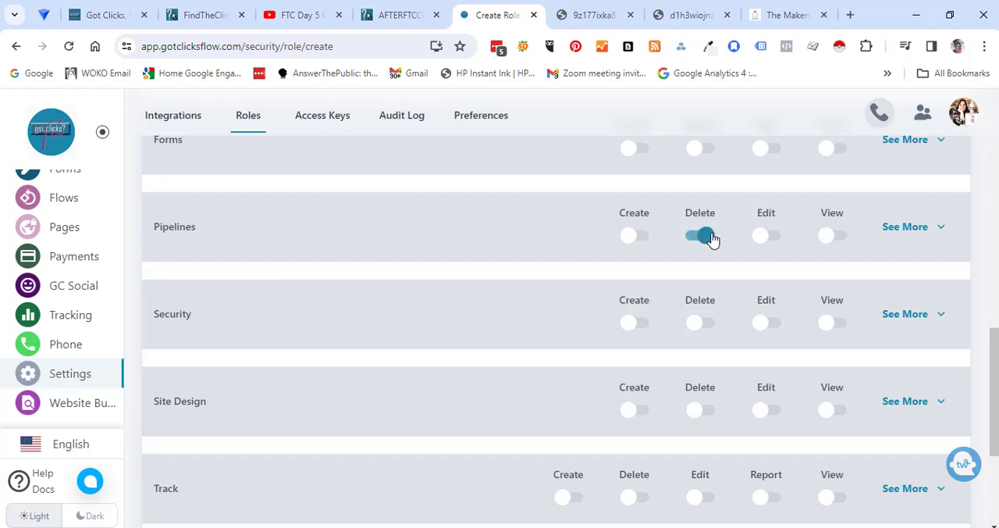
{"action": "left_click", "coordinate": [643, 239]}
{"action": "left_click", "coordinate": [690, 238]}
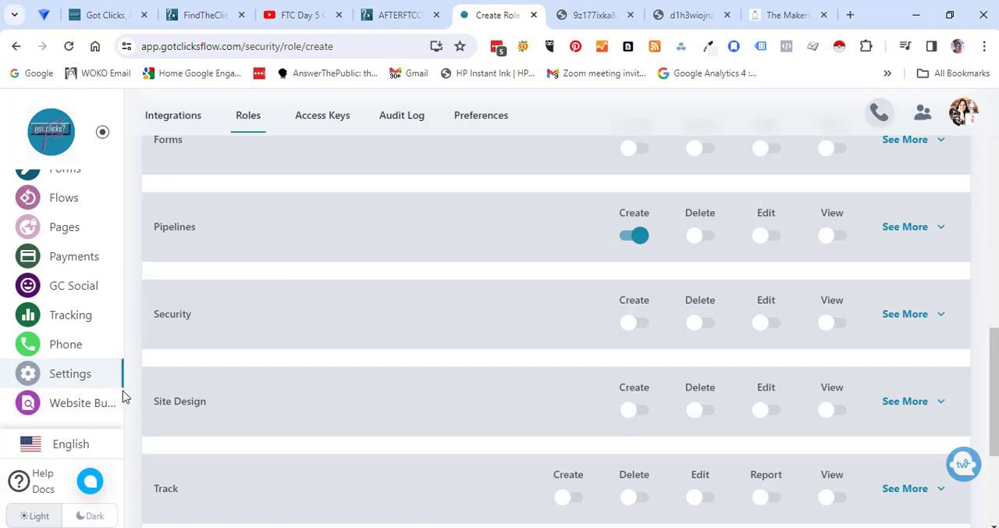
{"action": "left_click", "coordinate": [70, 373]}
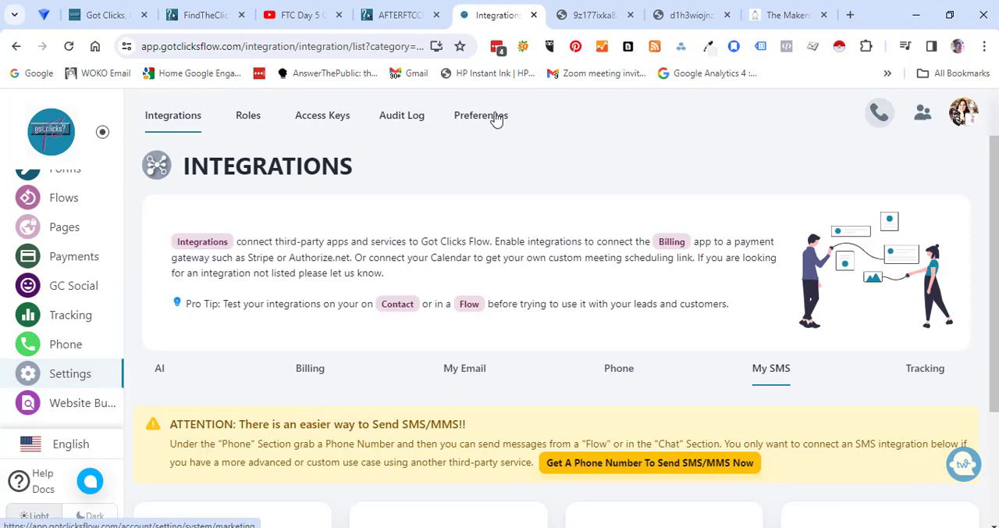
- Switch to the Got Clicks package selection page and examine the offered packages with their descriptions and prices
{"action": "left_click", "coordinate": [400, 16]}
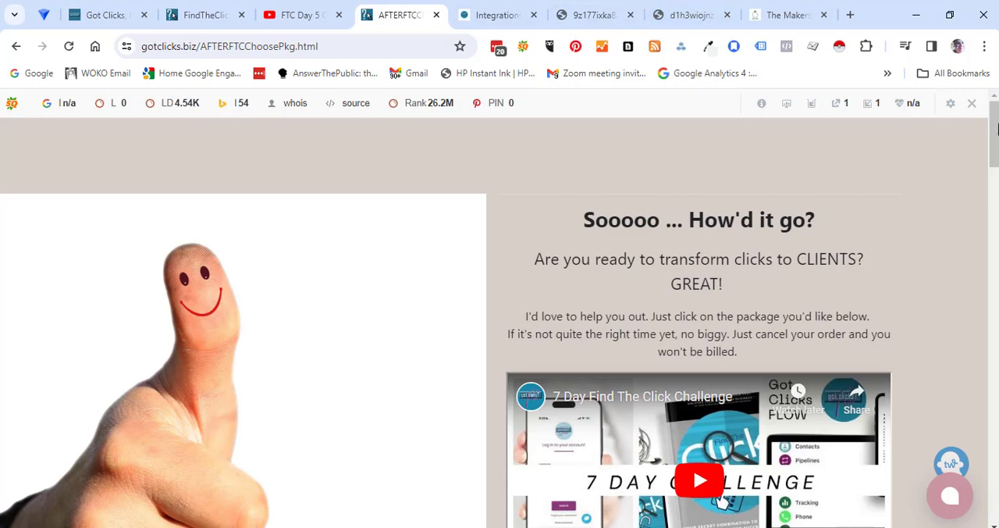
{"action": "left_click_drag", "start_coordinate": [995, 129], "coordinate": [995, 195]}
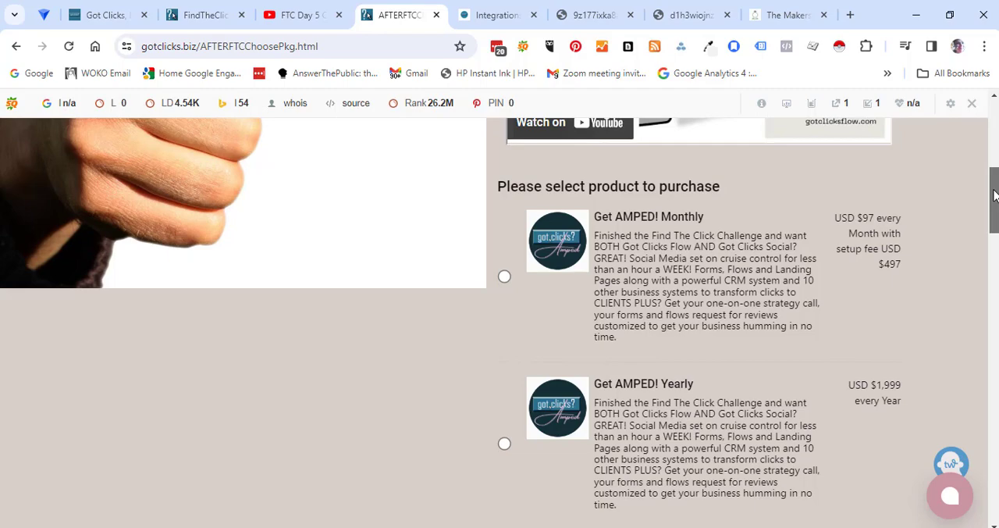
{"action": "left_click_drag", "start_coordinate": [994, 195], "coordinate": [994, 222]}
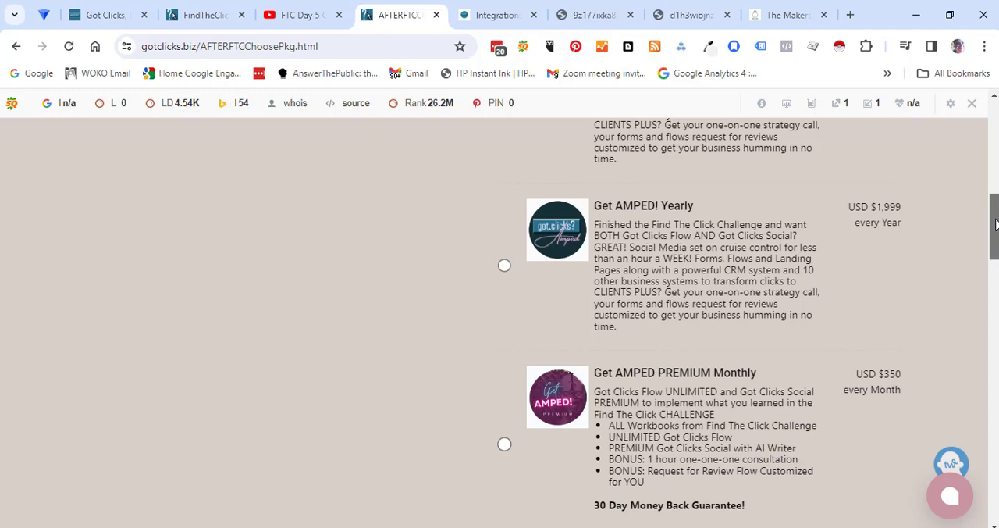
{"action": "left_click_drag", "start_coordinate": [995, 225], "coordinate": [996, 249]}
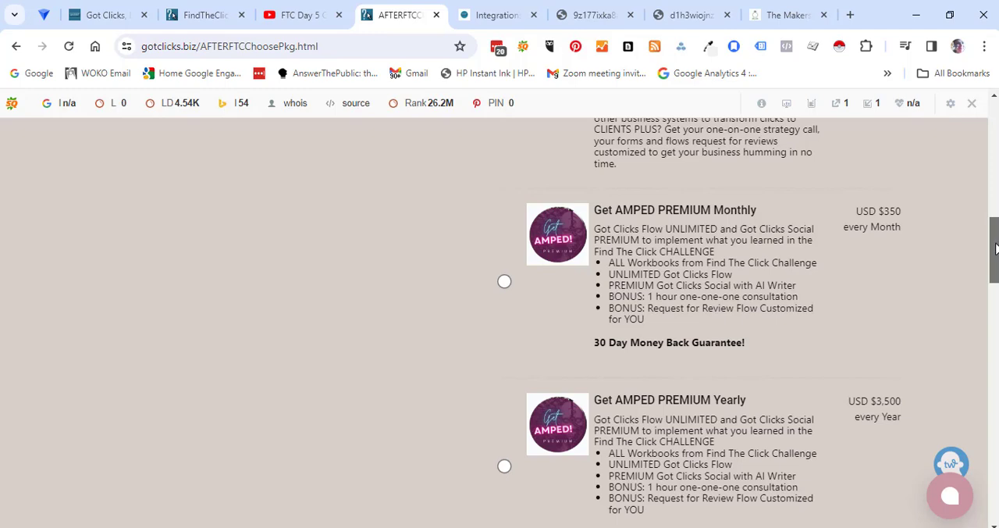
{"action": "left_click_drag", "start_coordinate": [995, 248], "coordinate": [995, 269]}
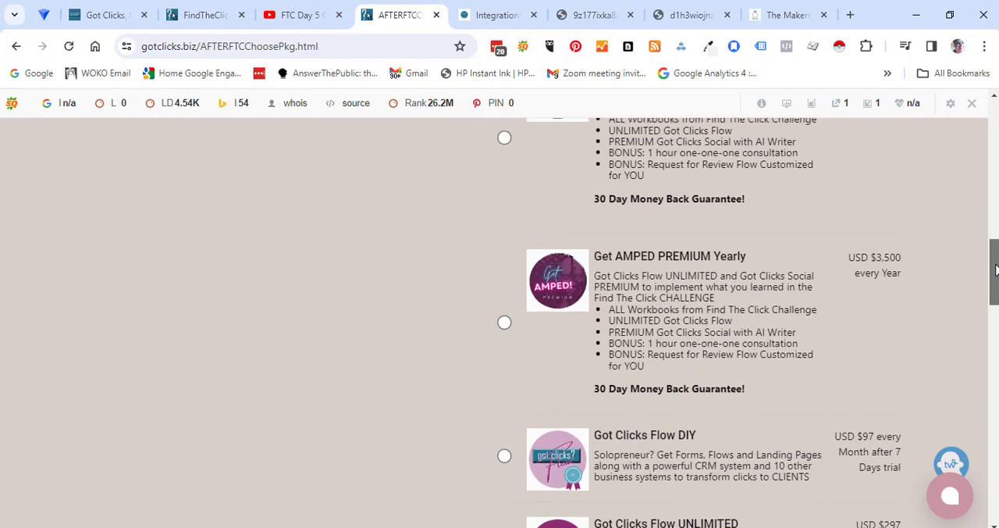
{"action": "left_click_drag", "start_coordinate": [995, 270], "coordinate": [996, 309]}
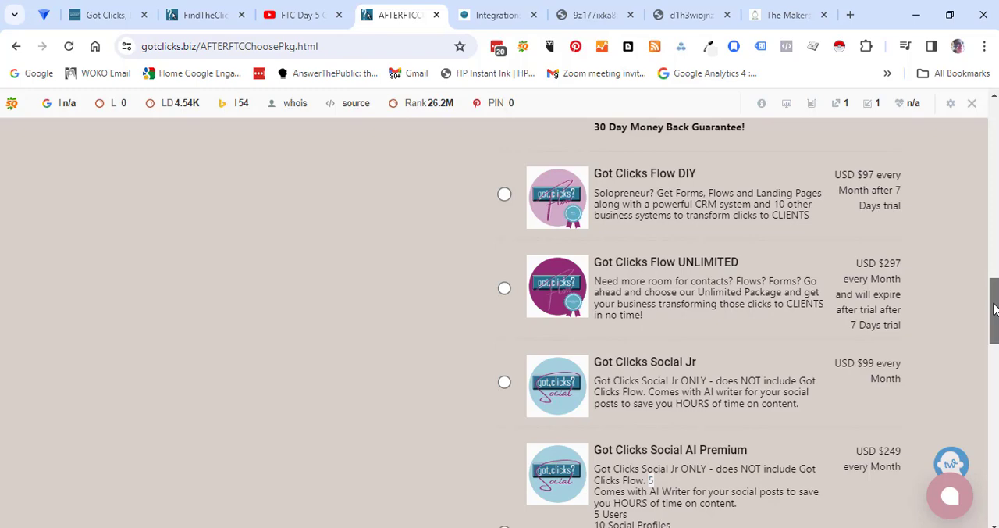
{"action": "left_click_drag", "start_coordinate": [994, 309], "coordinate": [993, 349]}
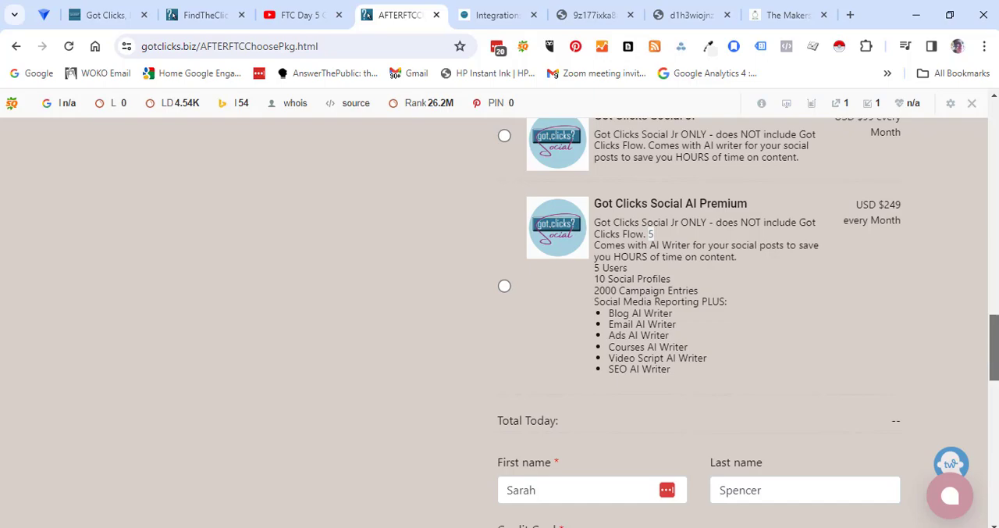
{"action": "left_click_drag", "start_coordinate": [992, 348], "coordinate": [994, 125]}
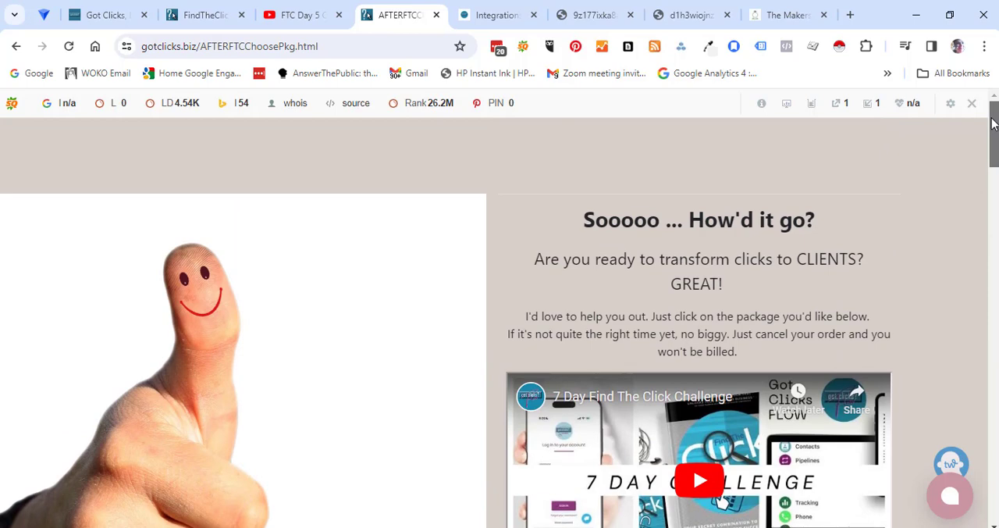